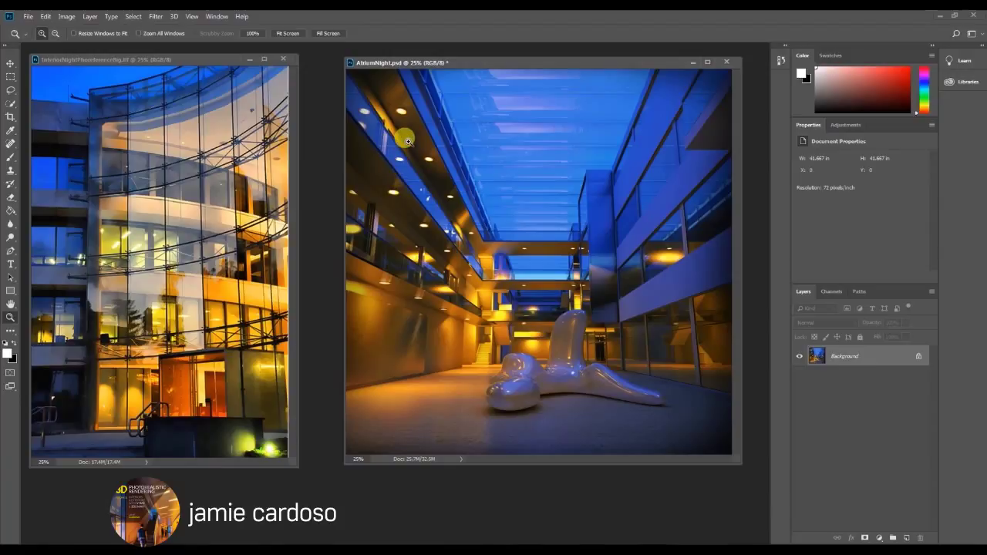
- Bring the InteriorNight reference photo to the front and shift its window right, beside AtriumNight.psd
{"action": "key", "text": "ctrl+Tab"}
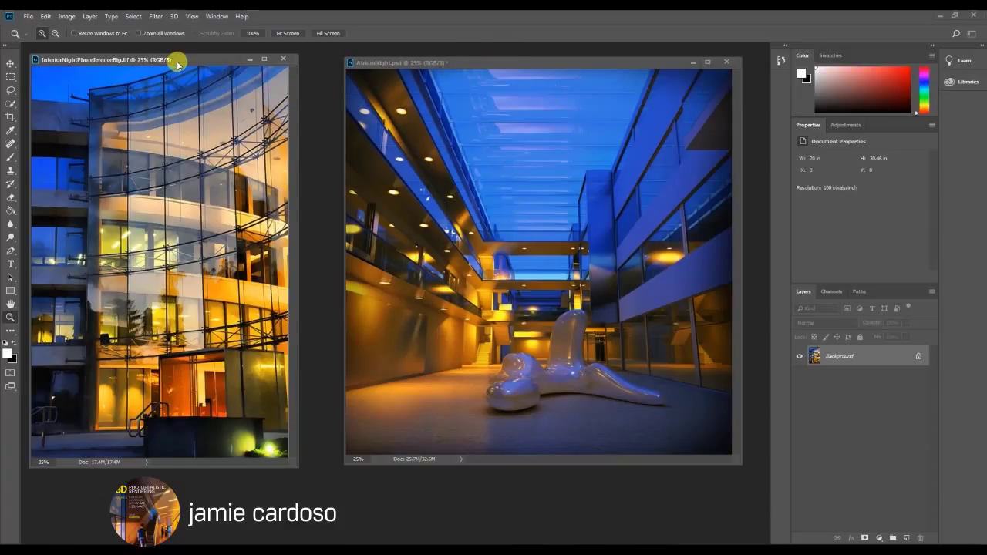
{"action": "left_click_drag", "start_coordinate": [176, 61], "coordinate": [187, 58]}
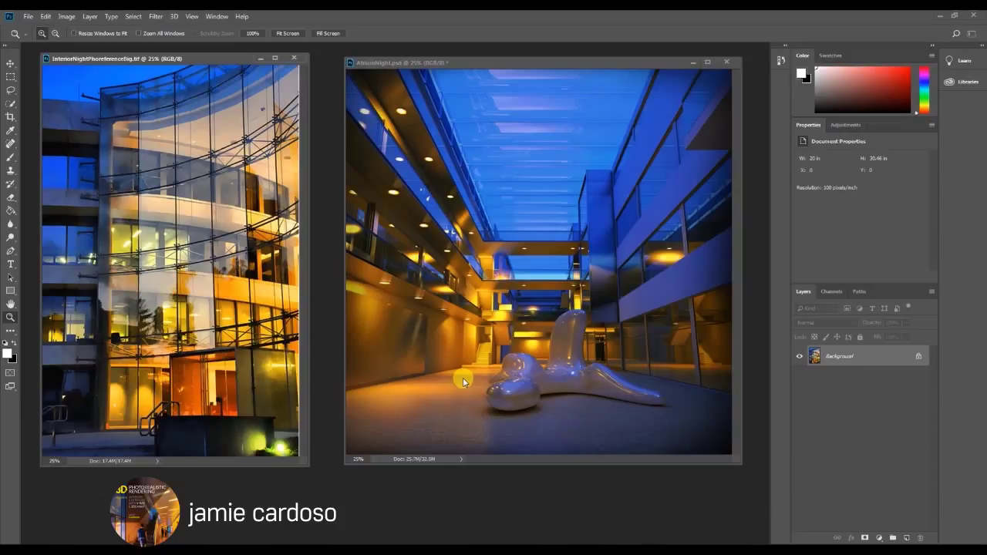
- Switch to 3ds Max and set the frame buffer to display the RGB color channel
{"action": "mouse_move", "coordinate": [533, 540]}
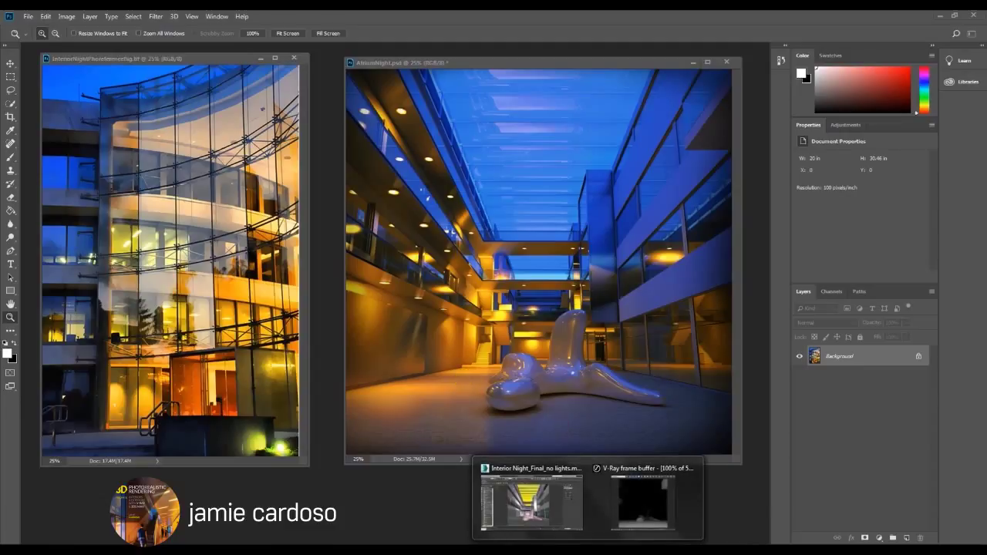
{"action": "left_click", "coordinate": [532, 515]}
{"action": "left_click_drag", "start_coordinate": [468, 132], "coordinate": [383, 114]}
{"action": "left_click", "coordinate": [224, 134]}
{"action": "left_click", "coordinate": [204, 145]}
{"action": "left_click", "coordinate": [487, 312]}
- Set the render output width and height to 500 and disable global illumination
{"action": "left_click", "coordinate": [650, 192]}
{"action": "left_click", "coordinate": [681, 310]}
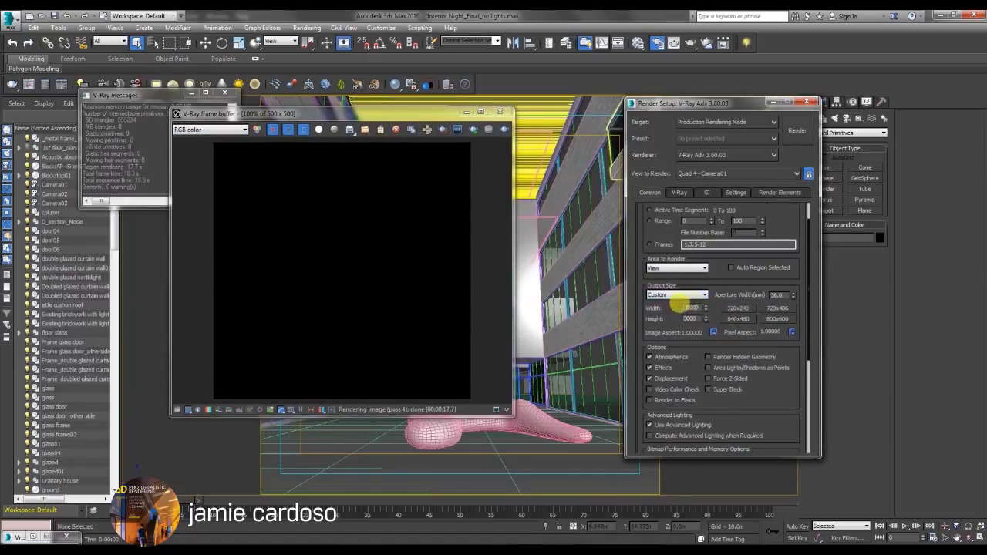
{"action": "double_click", "coordinate": [679, 307]}
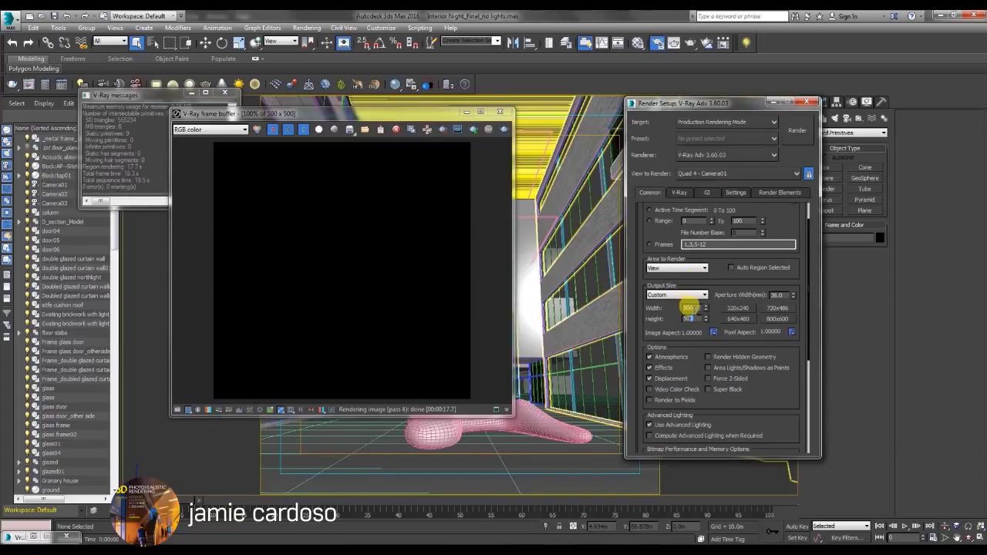
{"action": "left_click", "coordinate": [705, 192]}
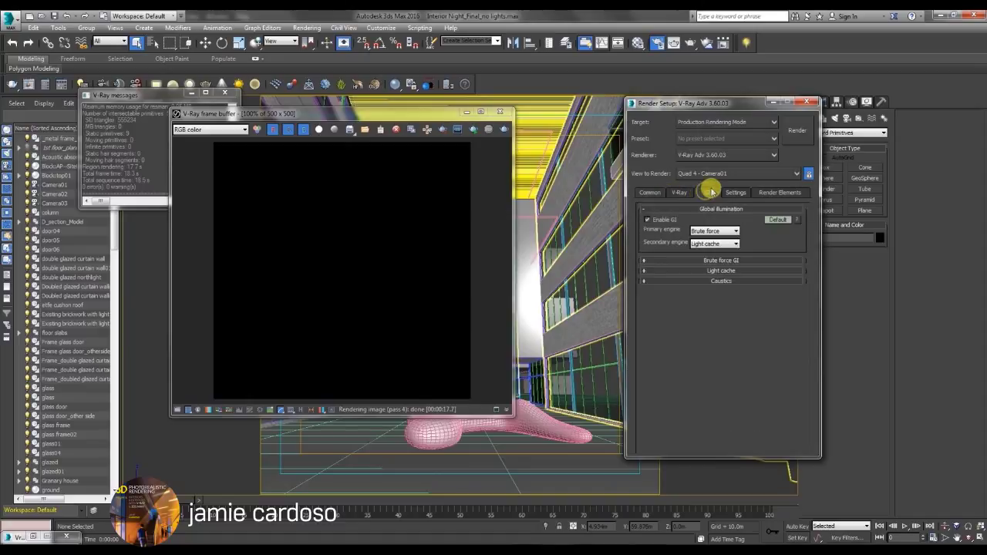
{"action": "left_click", "coordinate": [645, 220]}
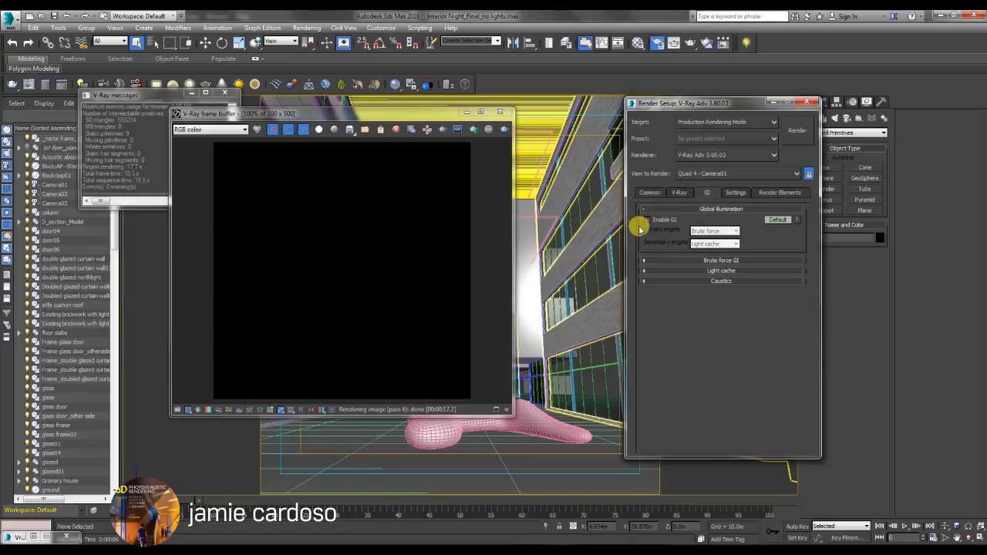
- Add a VRayZDepth element from the Render Elements list
{"action": "left_click", "coordinate": [778, 193]}
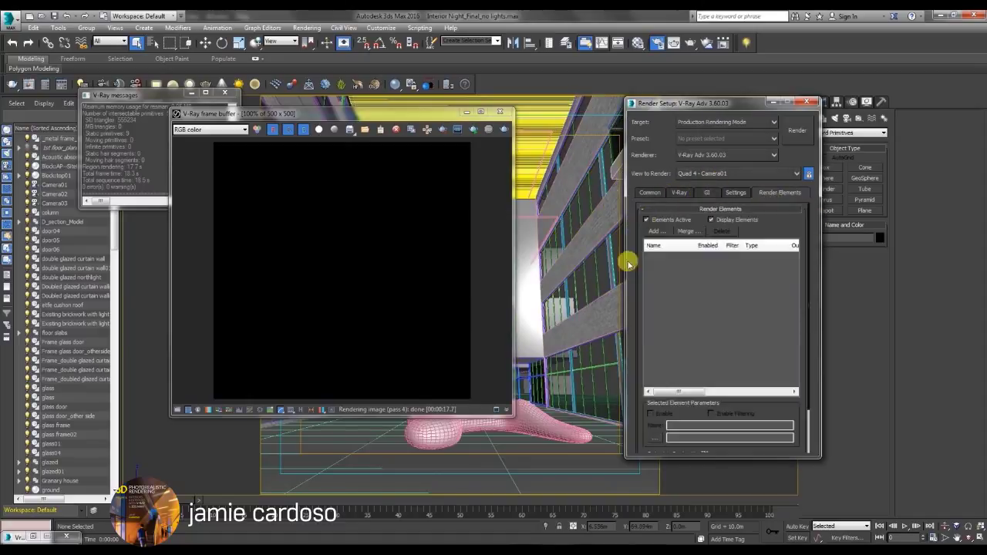
{"action": "left_click_drag", "start_coordinate": [662, 103], "coordinate": [748, 86]}
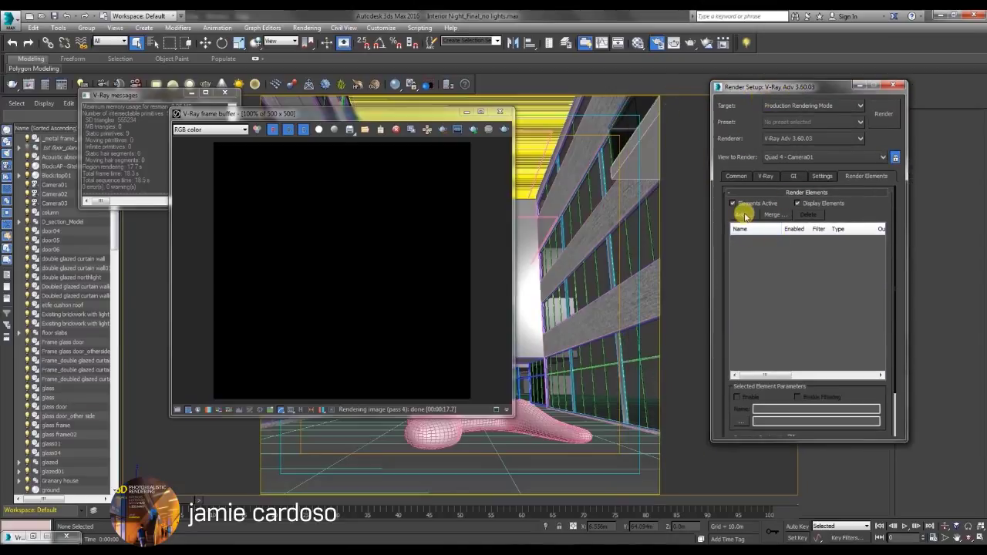
{"action": "left_click", "coordinate": [745, 215]}
{"action": "left_click_drag", "start_coordinate": [886, 194], "coordinate": [890, 306]}
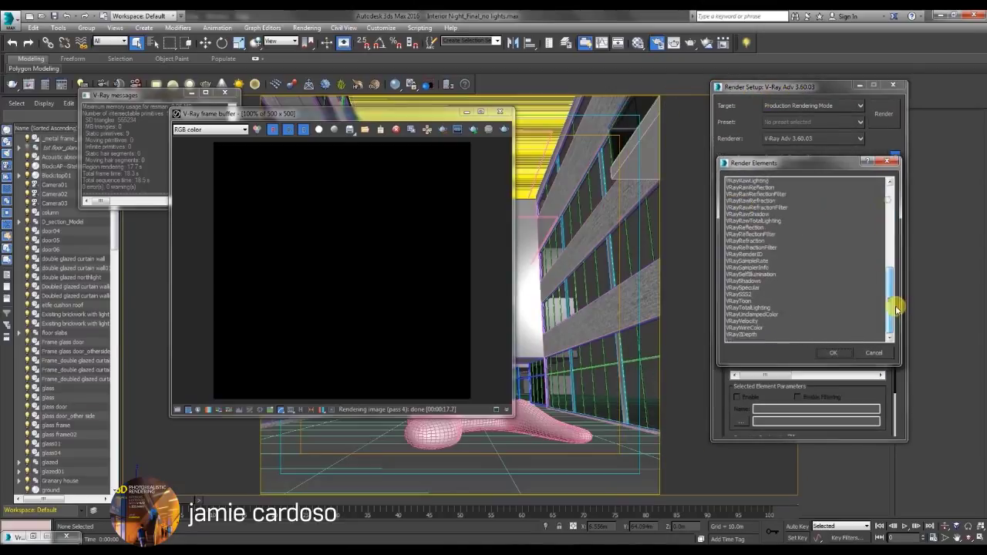
{"action": "left_click", "coordinate": [742, 334]}
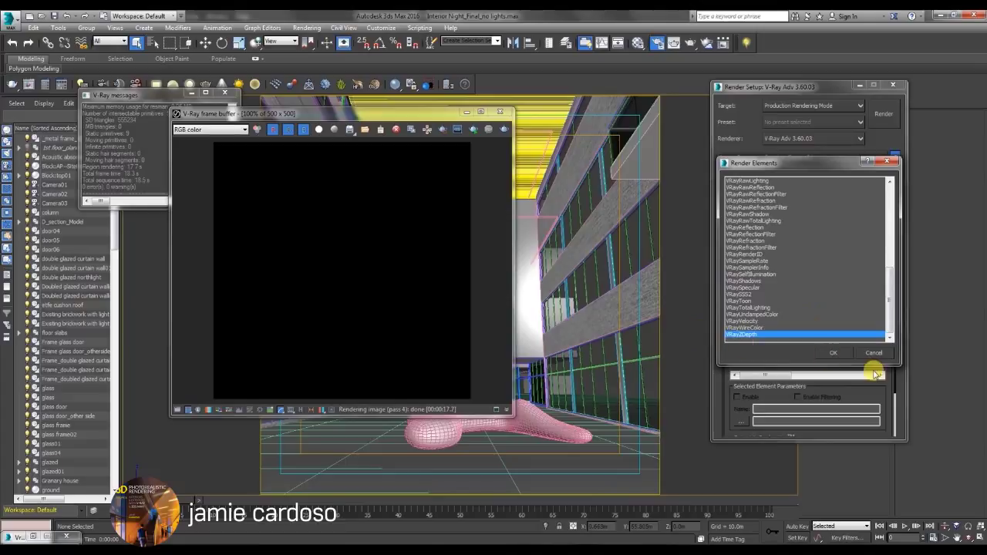
{"action": "left_click", "coordinate": [835, 352]}
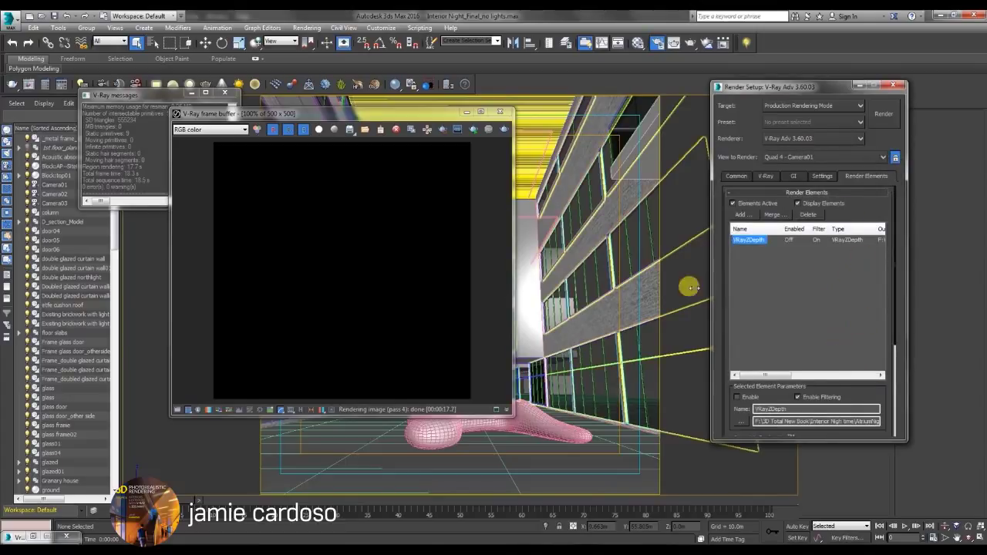
- Select the VRayZDepth depth range fields, zdepth min 0.0m and zdepth max 500.0m
{"action": "left_click_drag", "start_coordinate": [725, 386], "coordinate": [738, 193]}
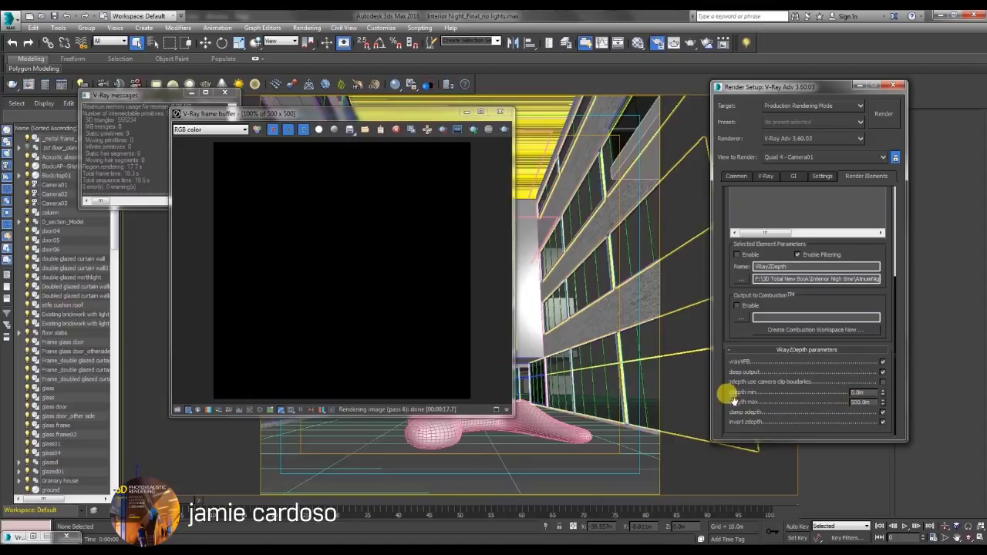
{"action": "left_click", "coordinate": [860, 393]}
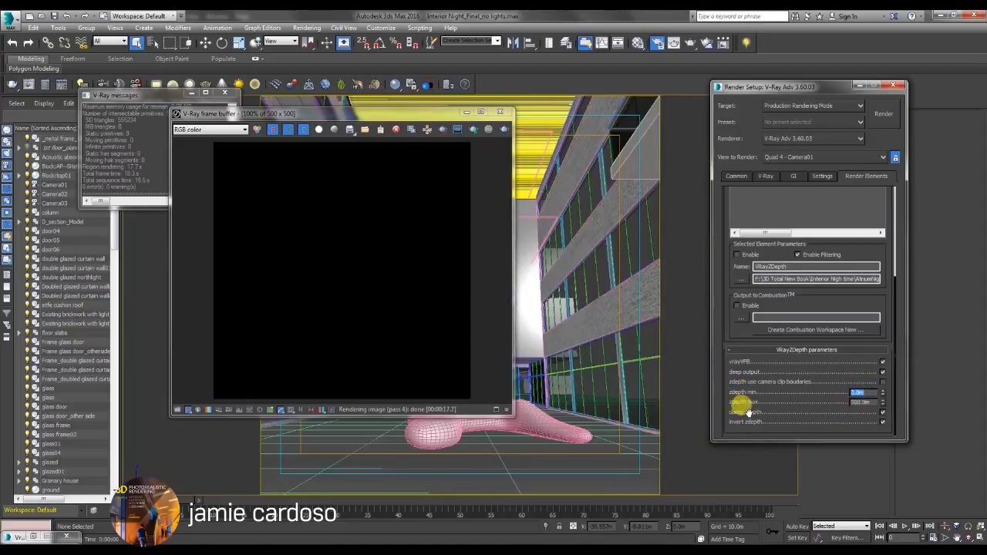
{"action": "left_click", "coordinate": [865, 402]}
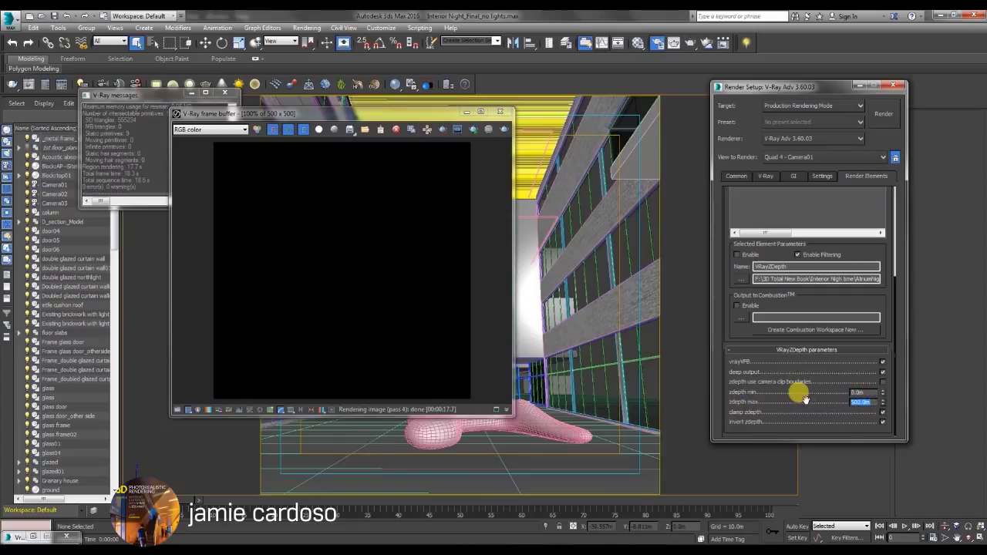
{"action": "left_click", "coordinate": [737, 176]}
- Run a test render and view the VRayZDepth channel in the frame buffer
{"action": "left_click", "coordinate": [822, 176]}
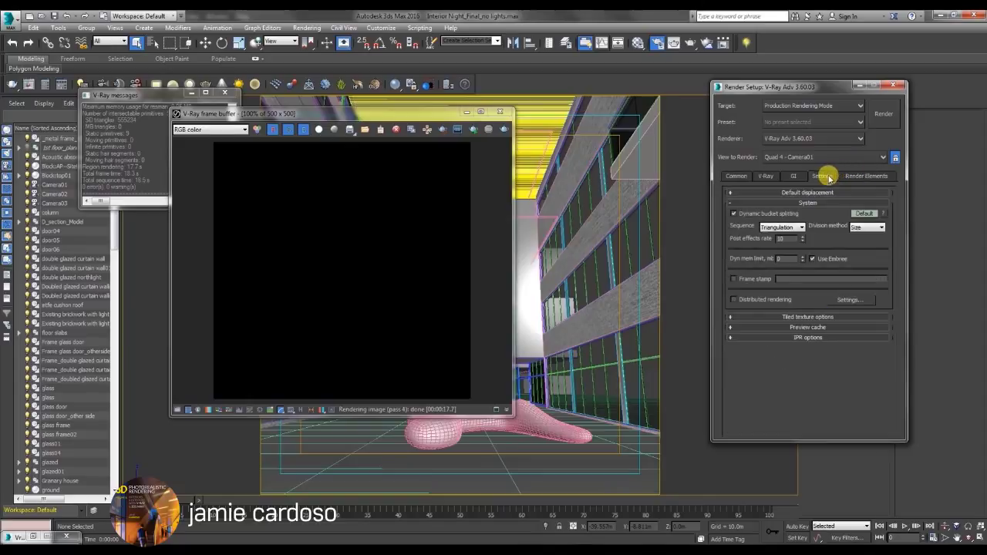
{"action": "left_click", "coordinate": [883, 114]}
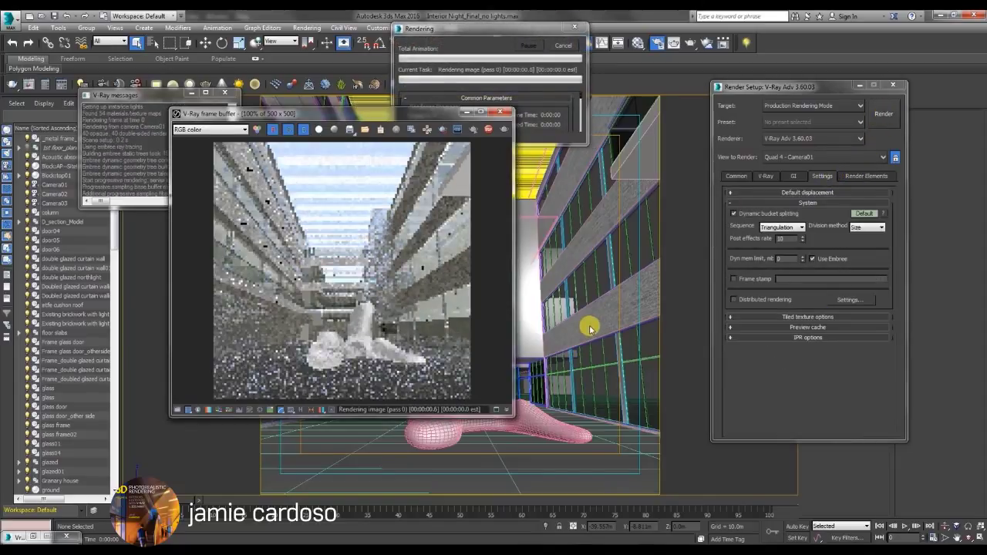
{"action": "left_click", "coordinate": [197, 129]}
{"action": "left_click", "coordinate": [190, 155]}
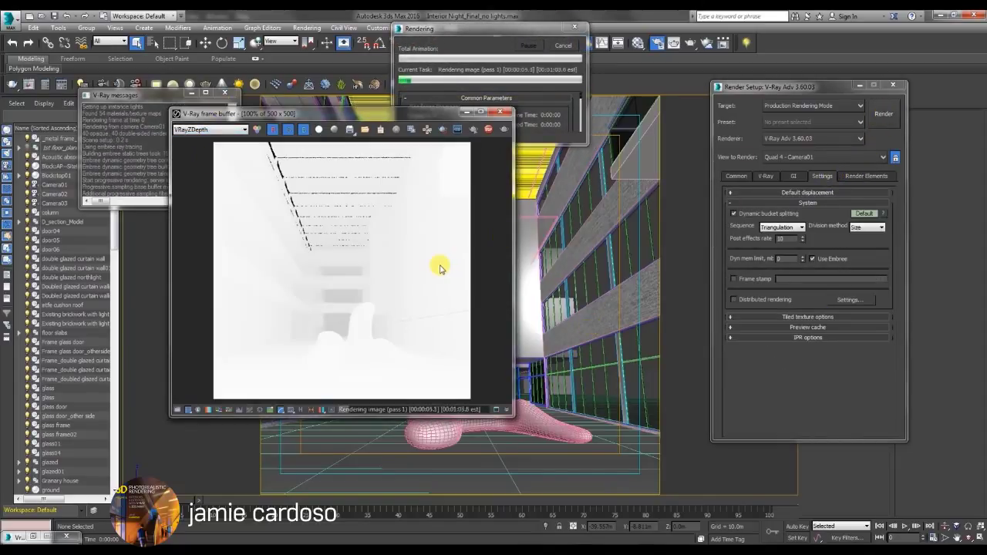
{"action": "left_click_drag", "start_coordinate": [369, 113], "coordinate": [485, 192]}
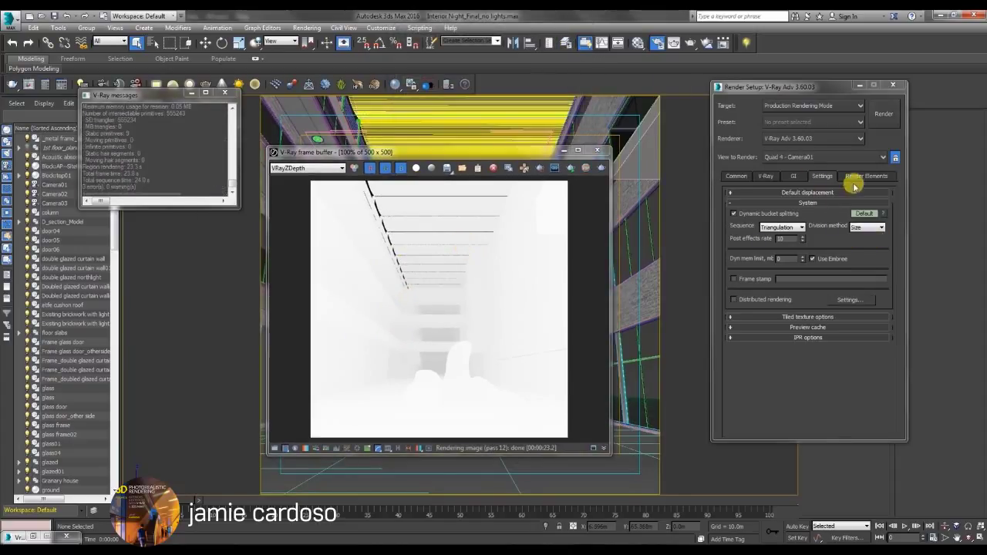
- Change zdepth max to 16.5m, re-render, and cancel the render early
{"action": "left_click", "coordinate": [866, 176]}
{"action": "double_click", "coordinate": [861, 402]}
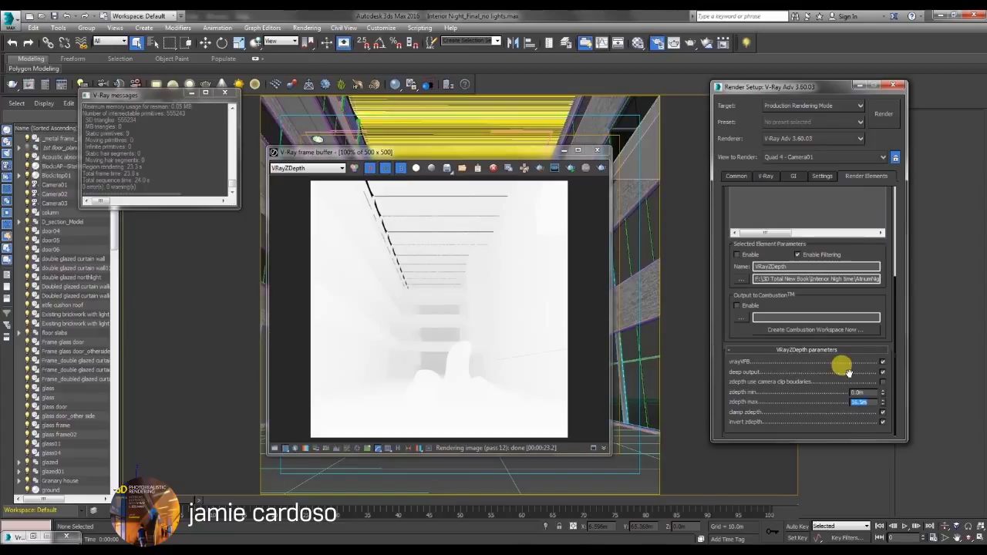
{"action": "left_click", "coordinate": [884, 113]}
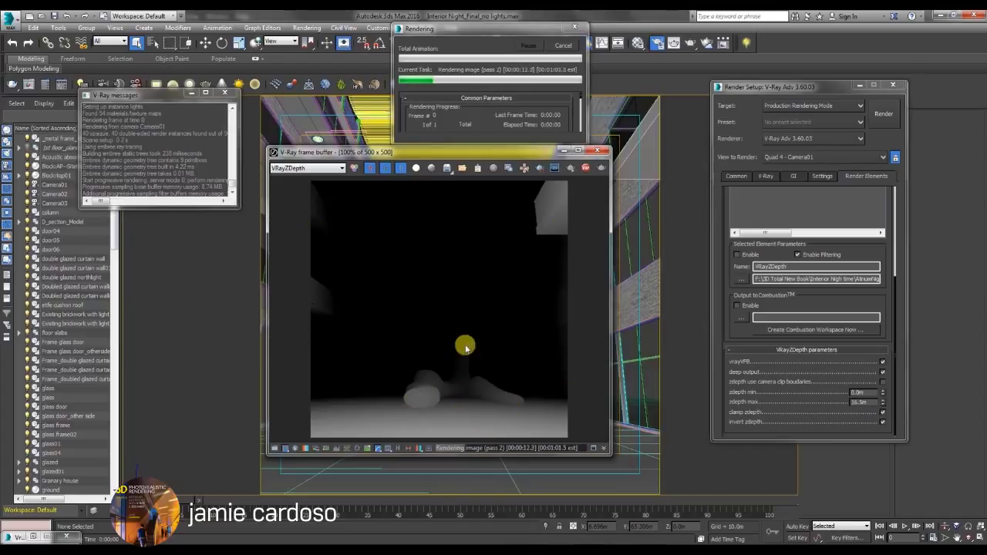
{"action": "mouse_move", "coordinate": [466, 153]}
{"action": "left_mouse_down"}
{"action": "mouse_move", "coordinate": [482, 163]}
{"action": "mouse_move", "coordinate": [474, 159]}
{"action": "left_mouse_up"}
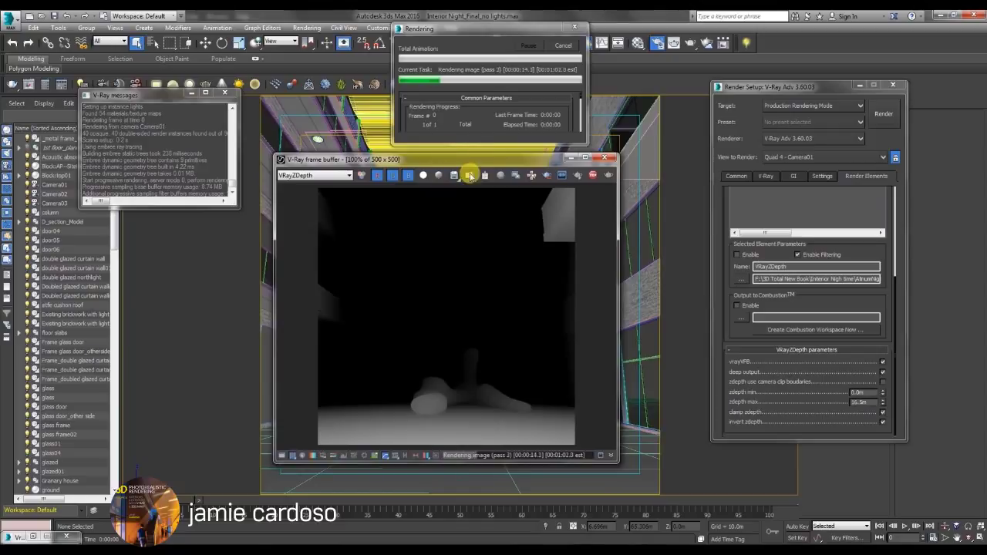
{"action": "left_click", "coordinate": [564, 45]}
- Check the Common, GI and Render Elements settings in Render Setup
{"action": "left_click", "coordinate": [739, 176]}
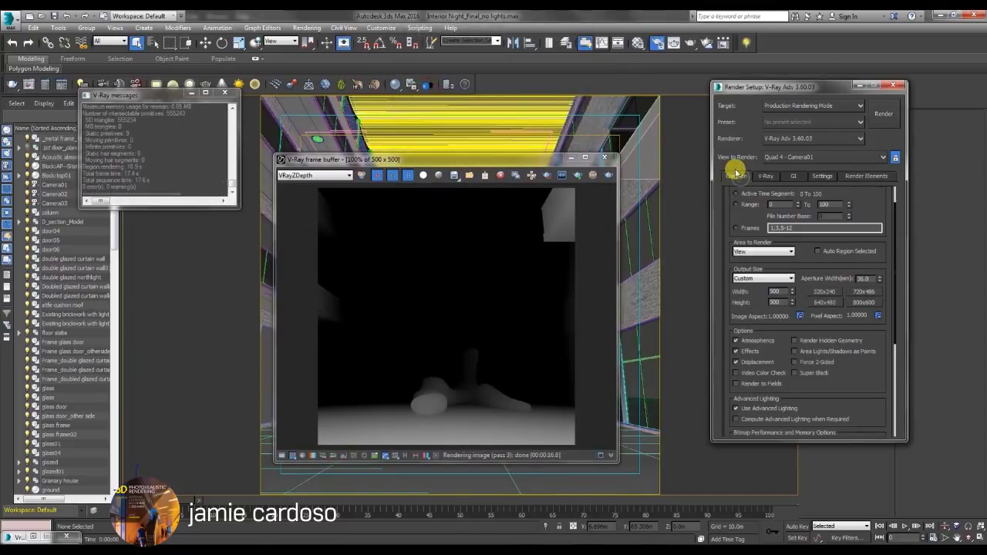
{"action": "left_click", "coordinate": [775, 292]}
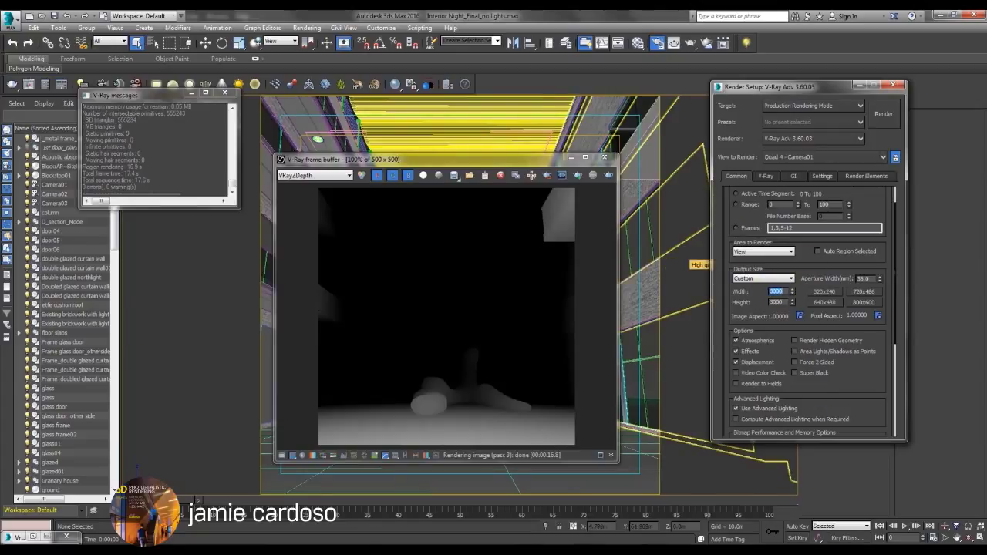
{"action": "left_click", "coordinate": [794, 176]}
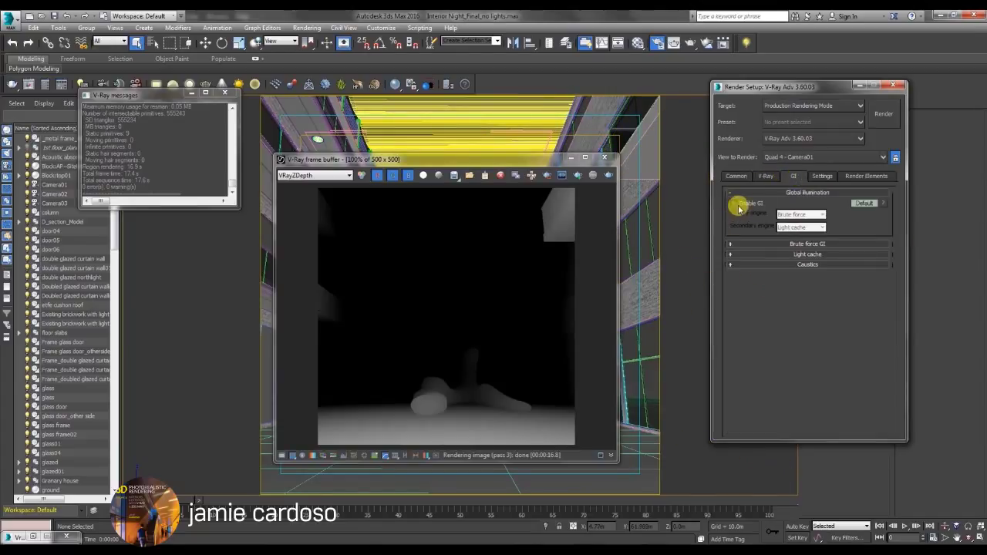
{"action": "left_click", "coordinate": [867, 176]}
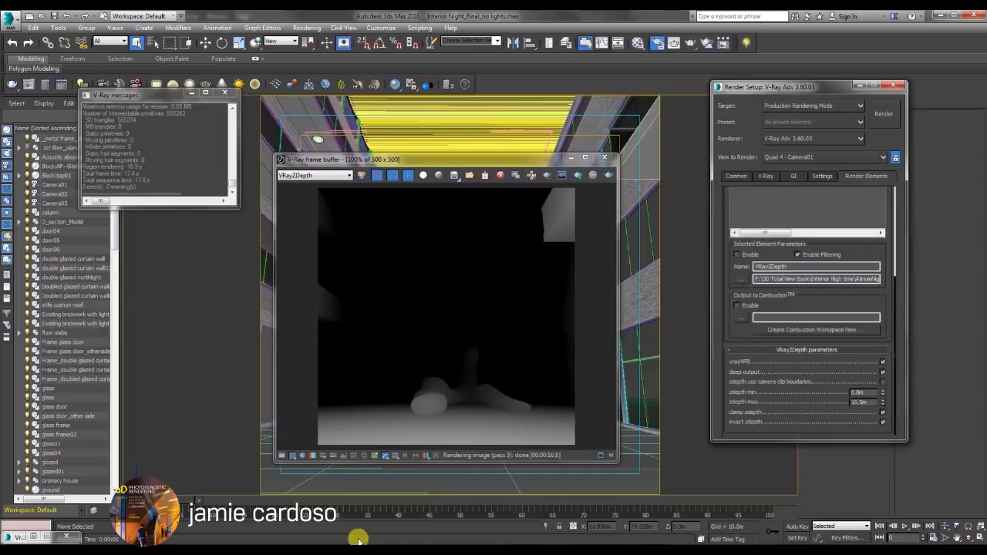
- Inspect the pixel values of the saved Vray_DOF.tif depth image, then return to Photoshop
{"action": "left_click", "coordinate": [23, 537]}
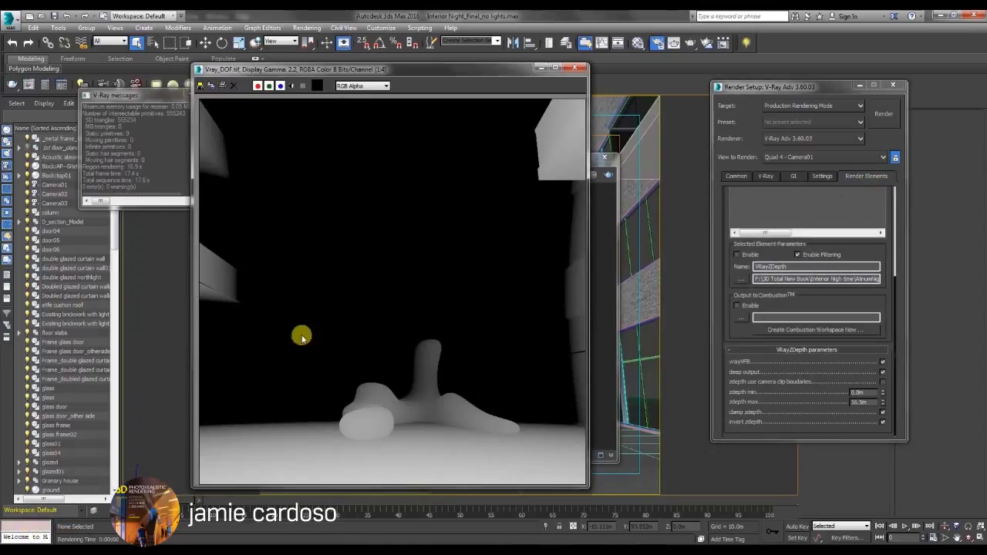
{"action": "scroll", "coordinate": [339, 324], "scroll_direction": "up", "scroll_amount": 1}
{"action": "right_click", "coordinate": [354, 246]}
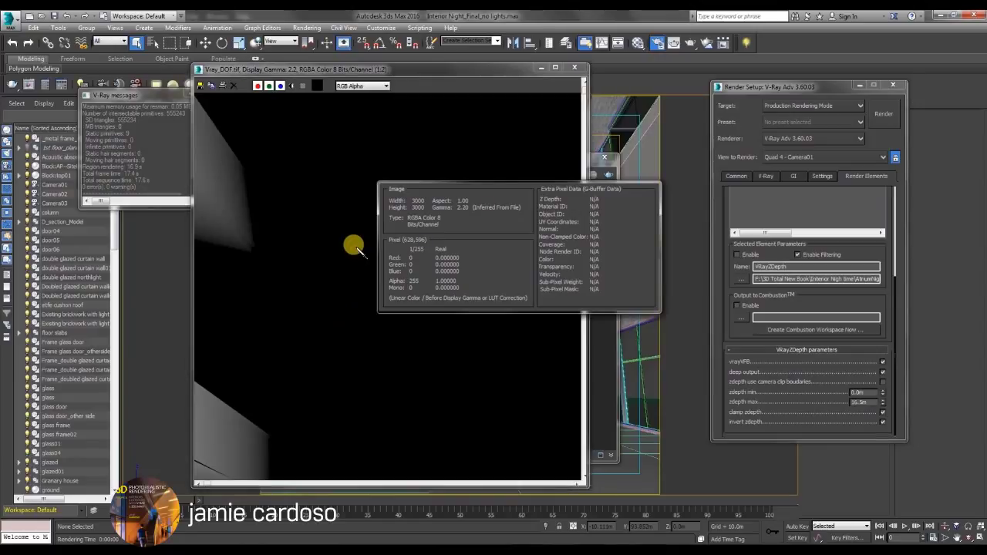
{"action": "scroll", "coordinate": [370, 304], "scroll_direction": "down", "scroll_amount": 2}
{"action": "scroll", "coordinate": [378, 313], "scroll_direction": "up", "scroll_amount": 1}
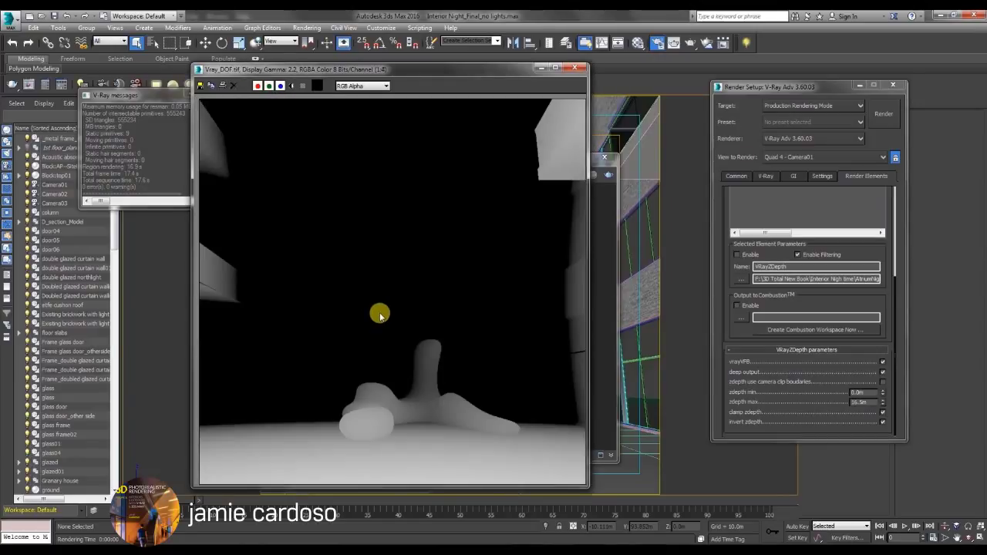
{"action": "left_click", "coordinate": [521, 509]}
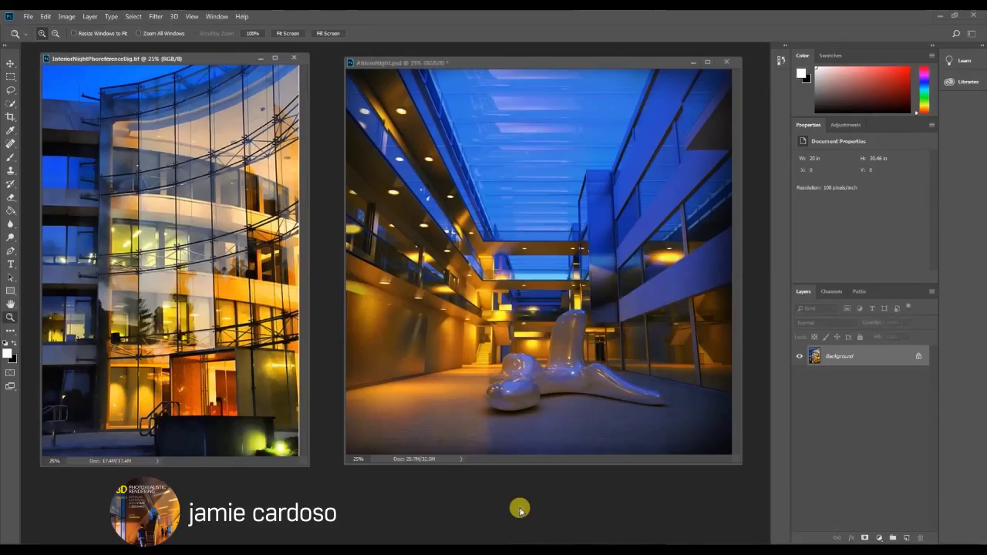
- Open Vray_DOF.tif from the Atrium folder and move its window lower down
{"action": "left_click", "coordinate": [28, 16]}
{"action": "left_click", "coordinate": [38, 34]}
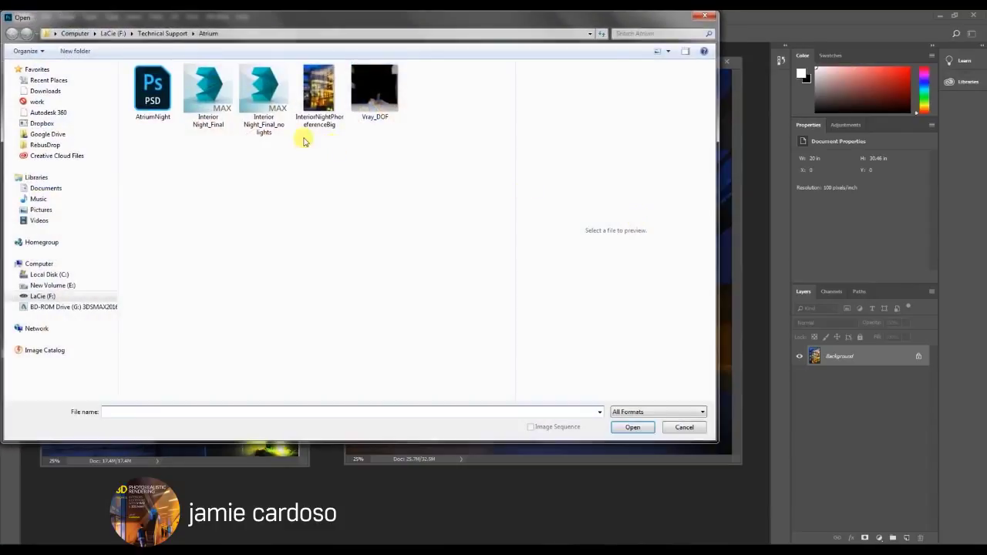
{"action": "left_click", "coordinate": [365, 104]}
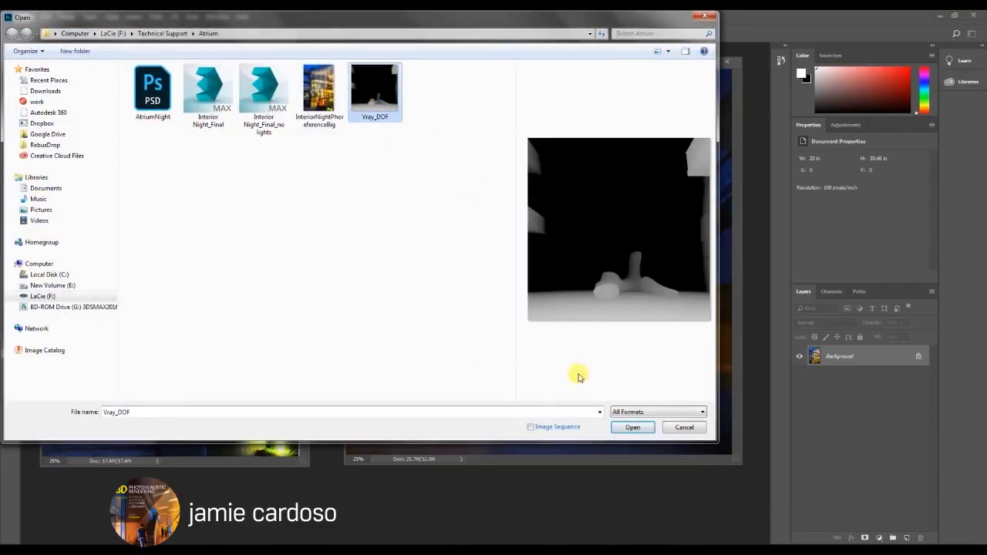
{"action": "left_click", "coordinate": [631, 428]}
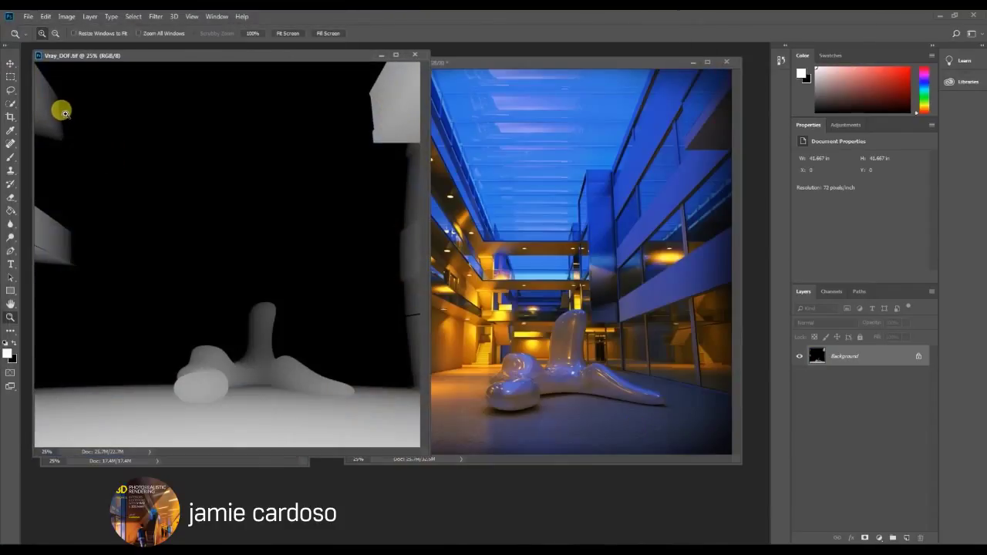
{"action": "left_click_drag", "start_coordinate": [197, 58], "coordinate": [273, 257]}
- Duplicate the depth image's Background layer into AtriumNight.psd, then close Vray_DOF.tif
{"action": "right_click", "coordinate": [841, 356]}
{"action": "left_click", "coordinate": [876, 375]}
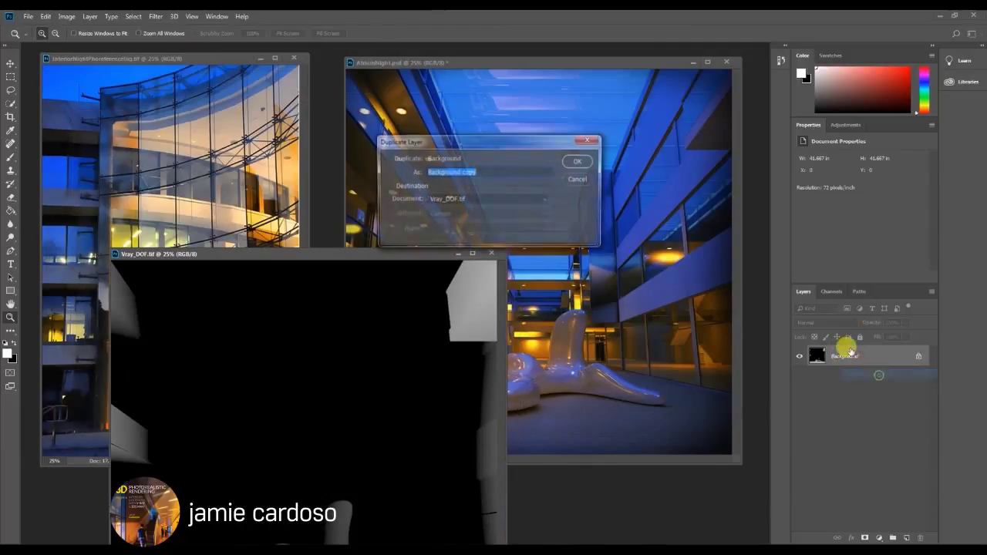
{"action": "left_click", "coordinate": [494, 199]}
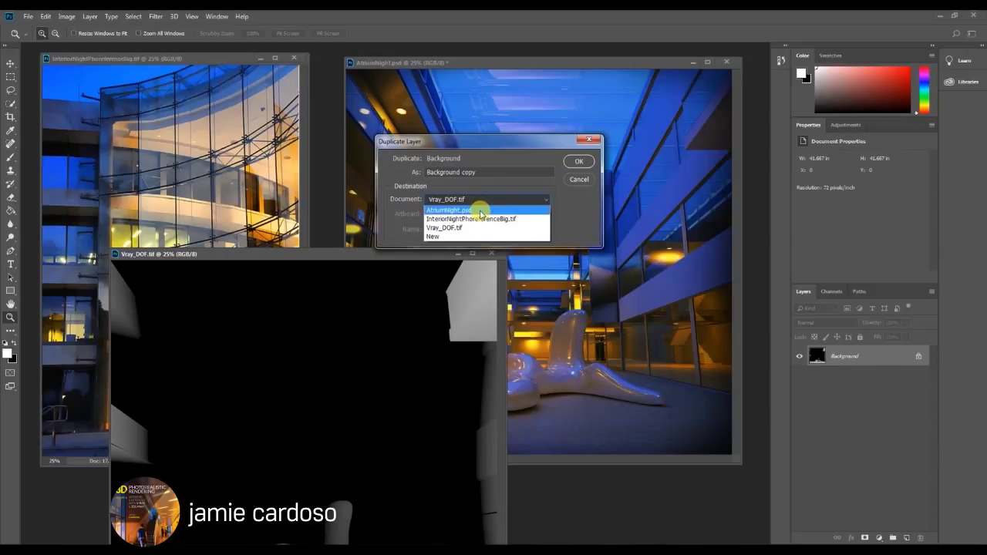
{"action": "left_click", "coordinate": [479, 212]}
{"action": "left_click", "coordinate": [579, 162]}
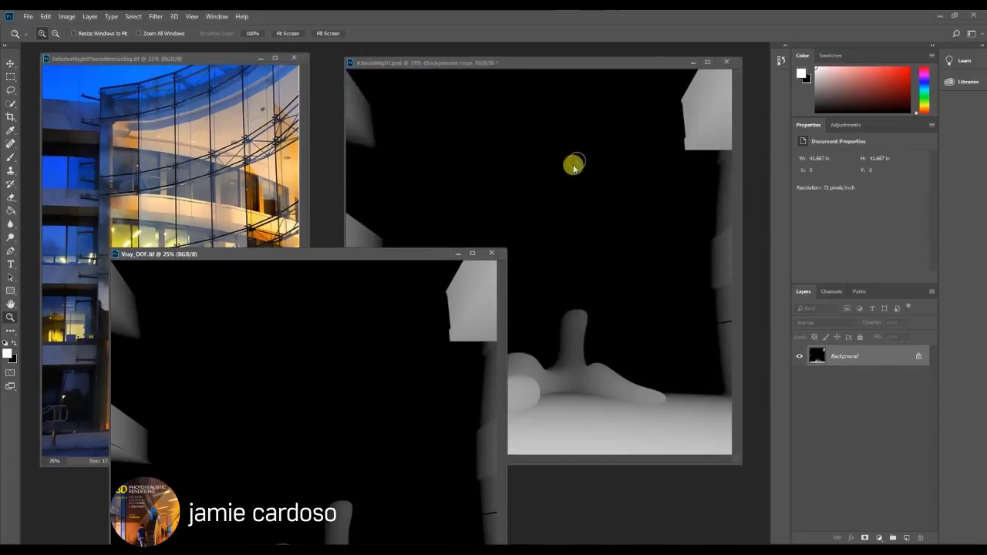
{"action": "left_click", "coordinate": [498, 255]}
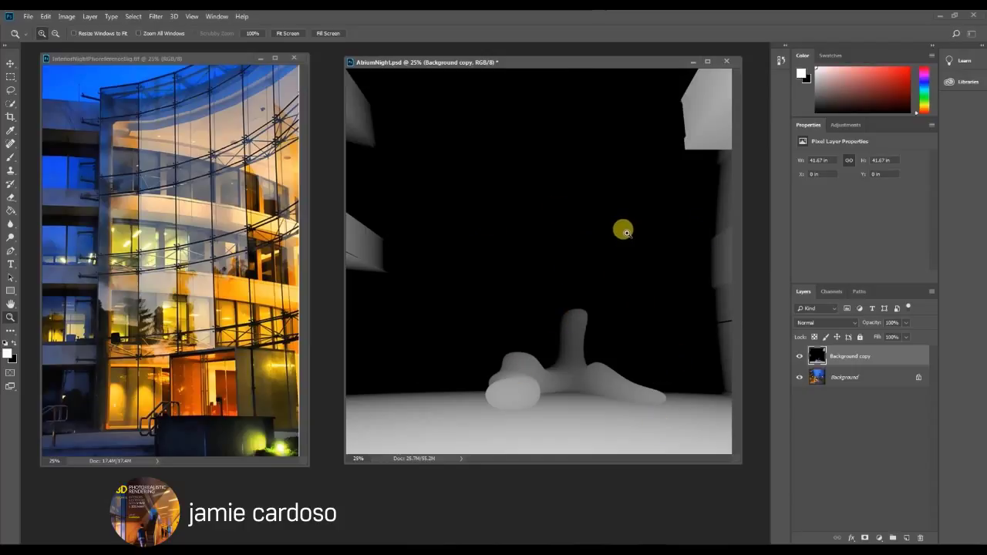
- Load the depth layer's RGB brightness as a selection and save it as channel 'dof'
{"action": "left_click", "coordinate": [831, 293]}
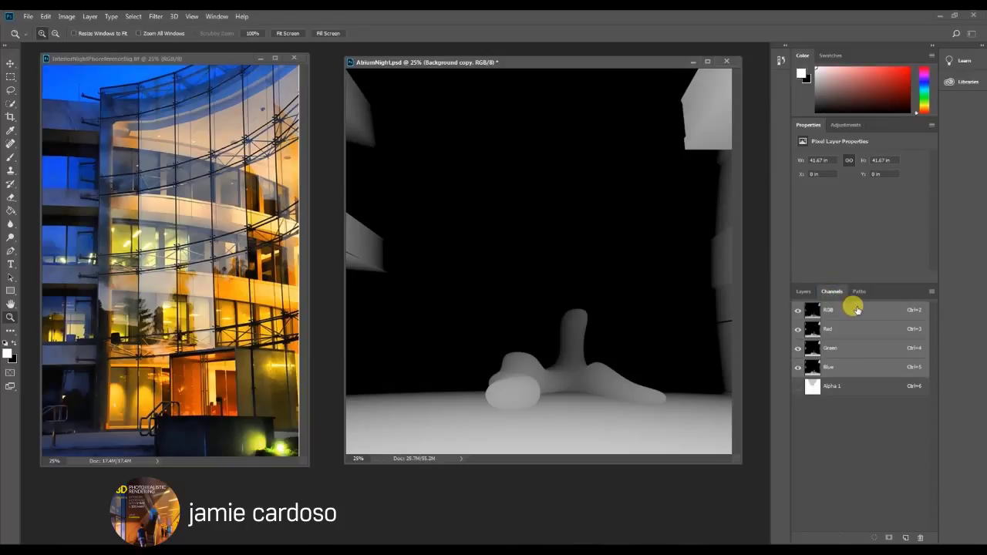
{"action": "left_click", "coordinate": [815, 316], "text": "ctrl"}
{"action": "left_click", "coordinate": [805, 292]}
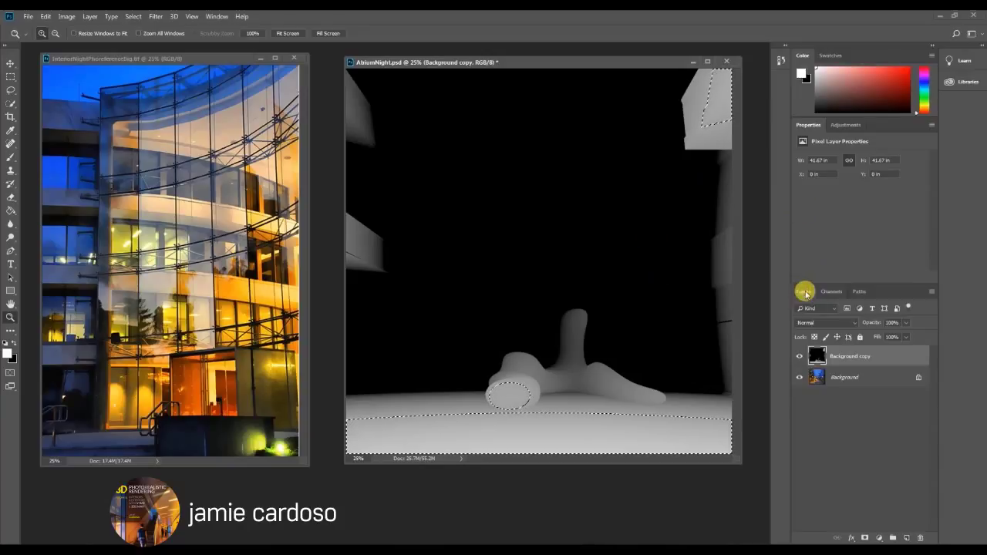
{"action": "left_click", "coordinate": [134, 16]}
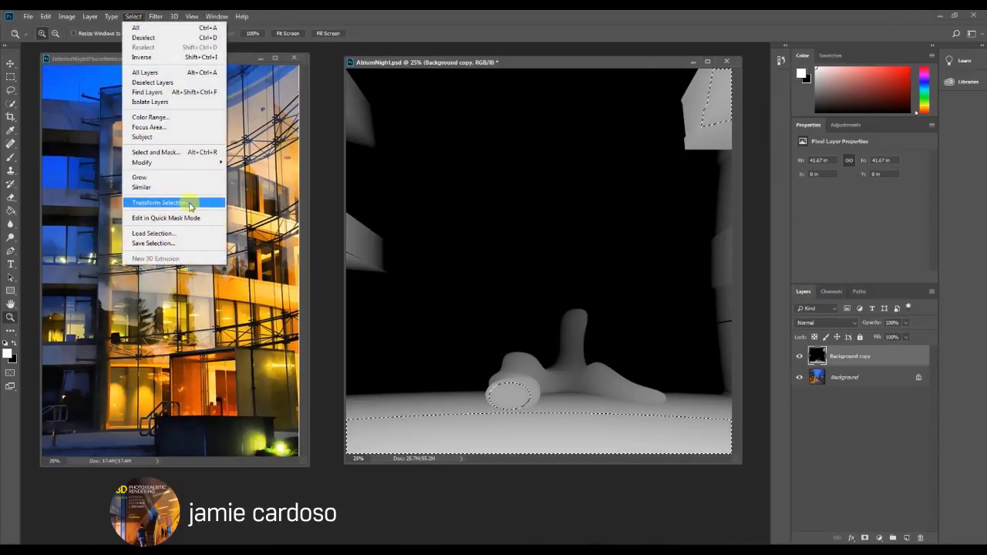
{"action": "left_click", "coordinate": [184, 245]}
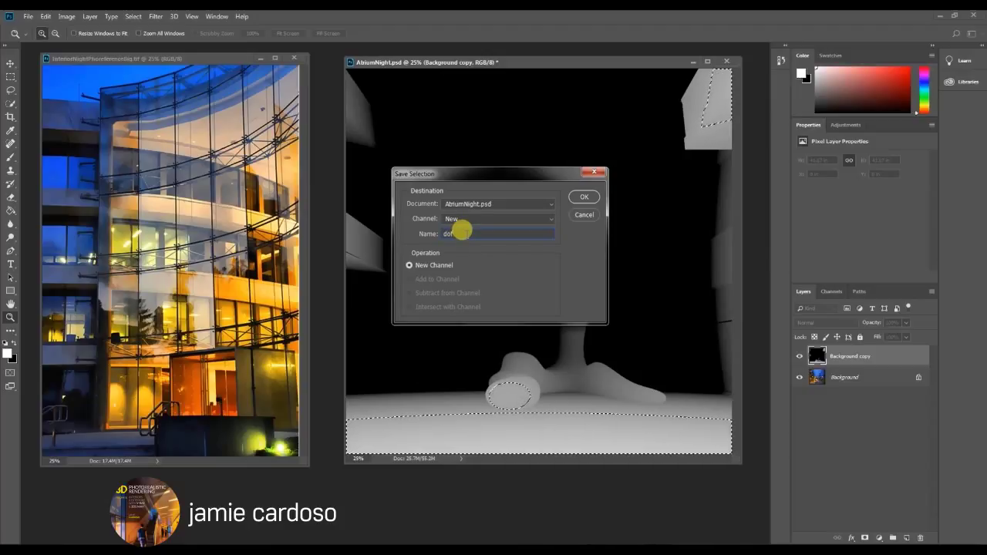
{"action": "type", "text": "dof"}
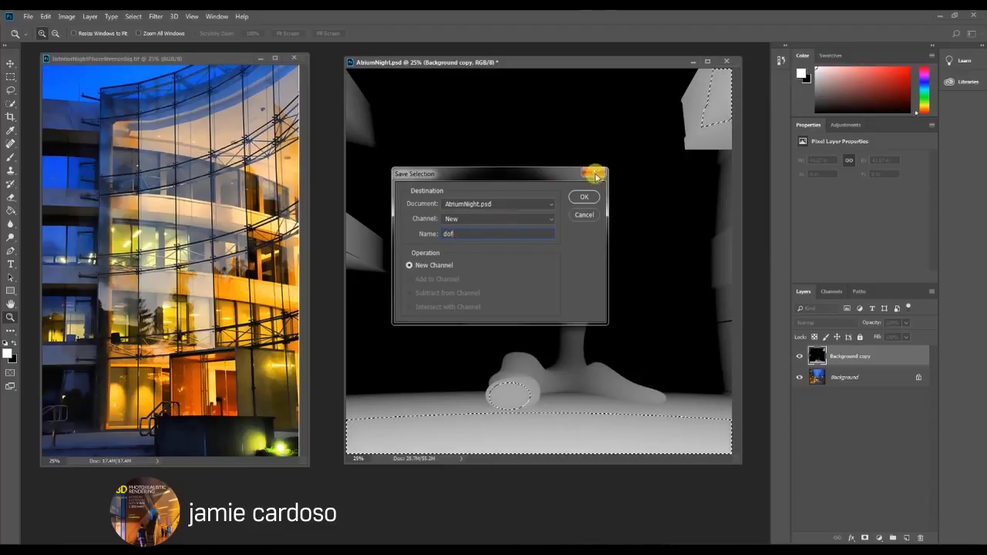
{"action": "left_click", "coordinate": [584, 197]}
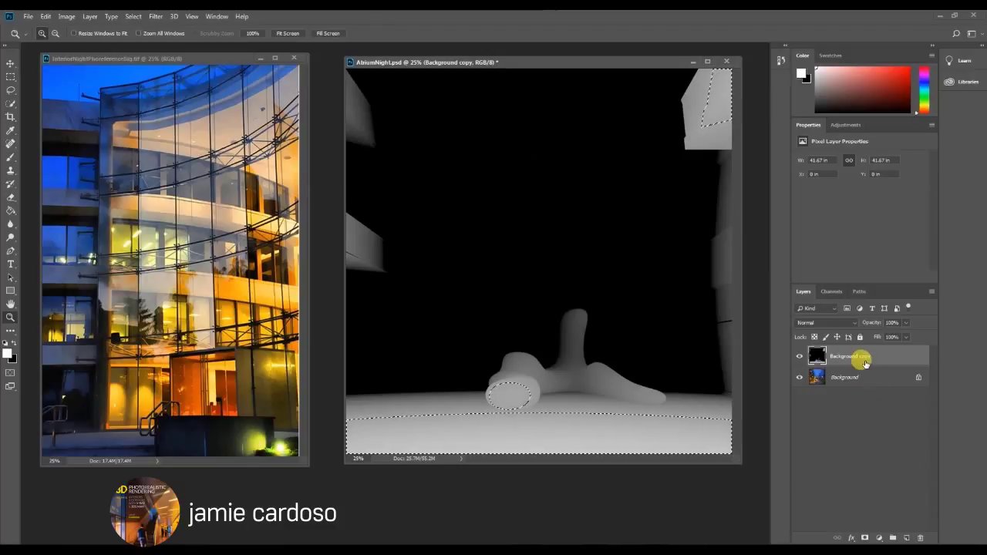
- Delete the Background copy depth layer and deselect with Ctrl+D
{"action": "left_click", "coordinate": [920, 538]}
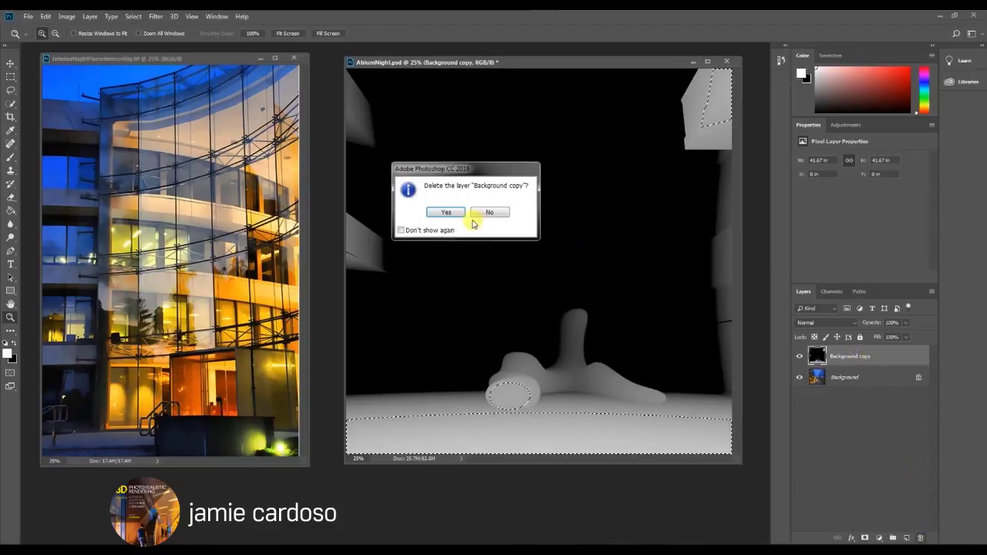
{"action": "left_click", "coordinate": [448, 211]}
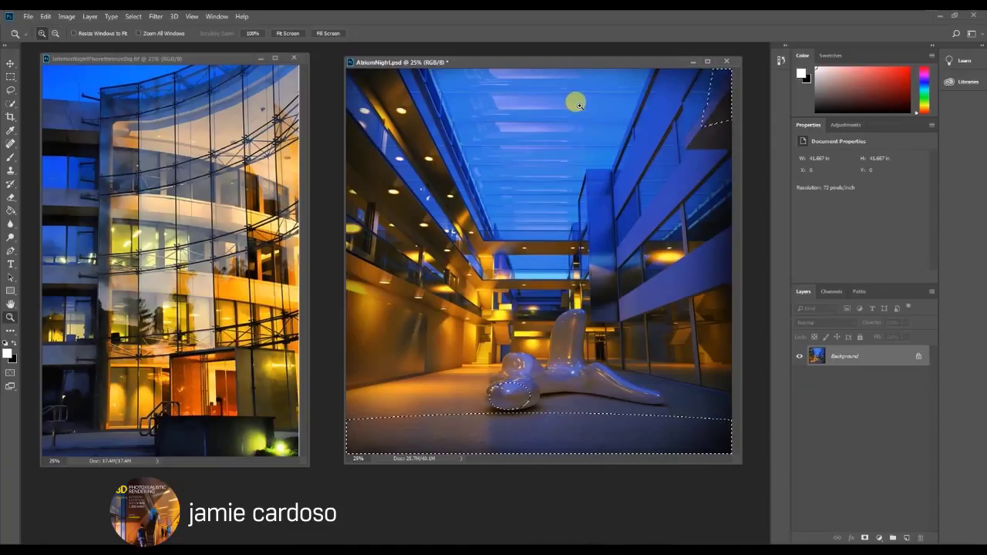
{"action": "key", "text": "ctrl+d"}
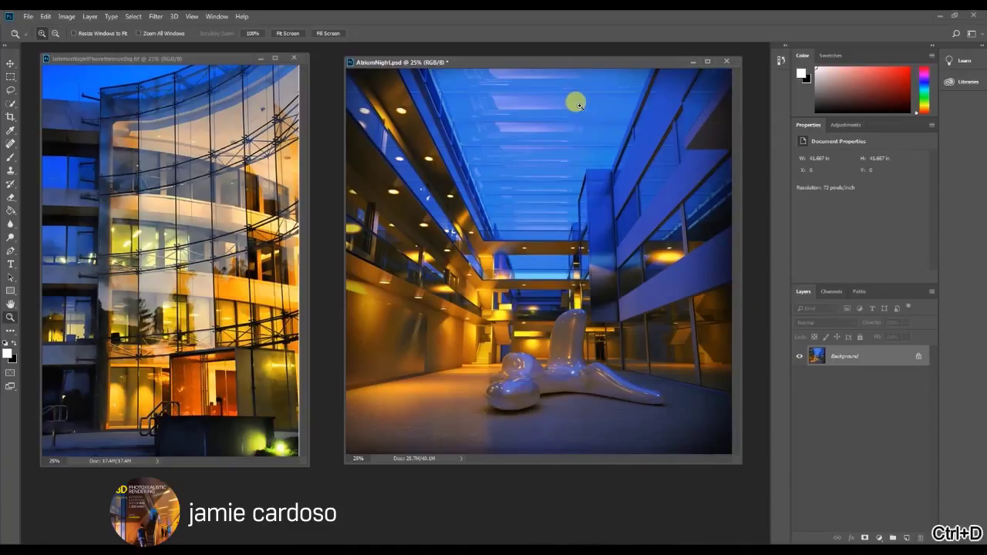
- Duplicate the render's Background layer as Background copy
{"action": "right_click", "coordinate": [851, 361]}
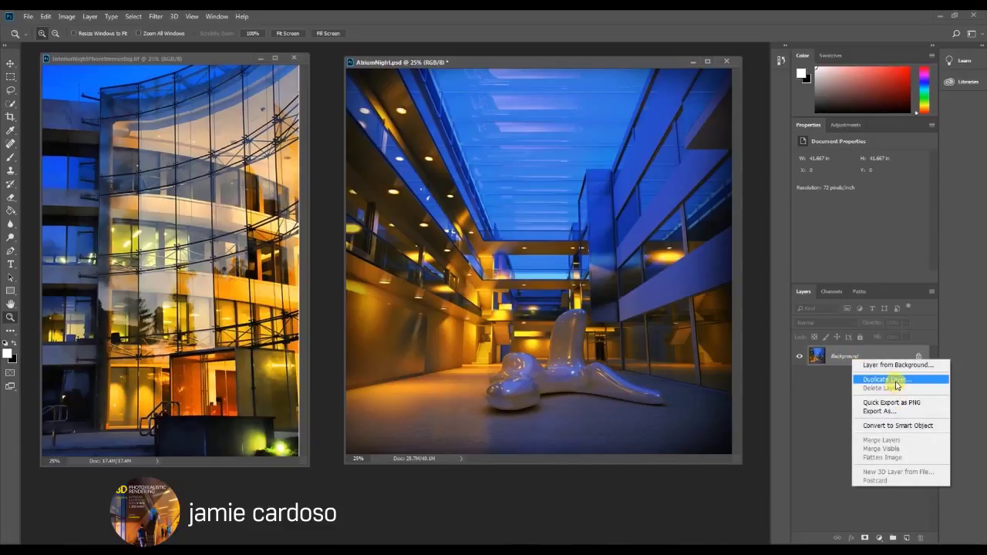
{"action": "left_click", "coordinate": [862, 365]}
{"action": "right_click", "coordinate": [850, 356]}
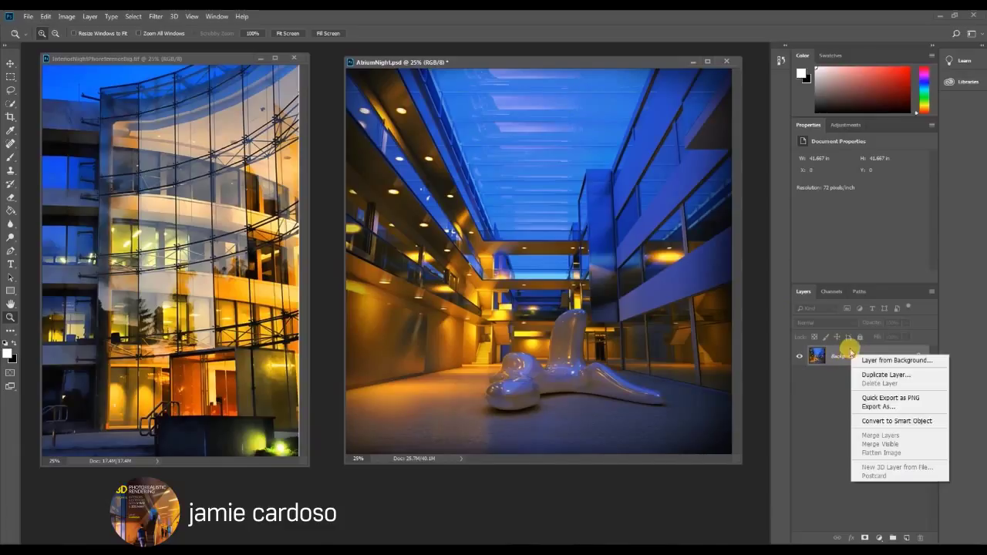
{"action": "right_click", "coordinate": [837, 353]}
{"action": "left_click", "coordinate": [865, 372]}
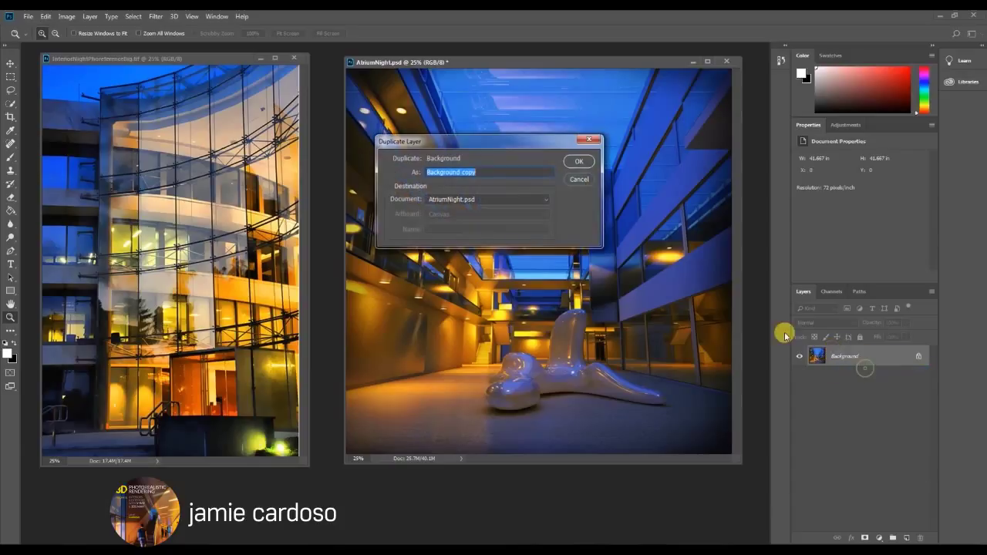
{"action": "left_click", "coordinate": [581, 161]}
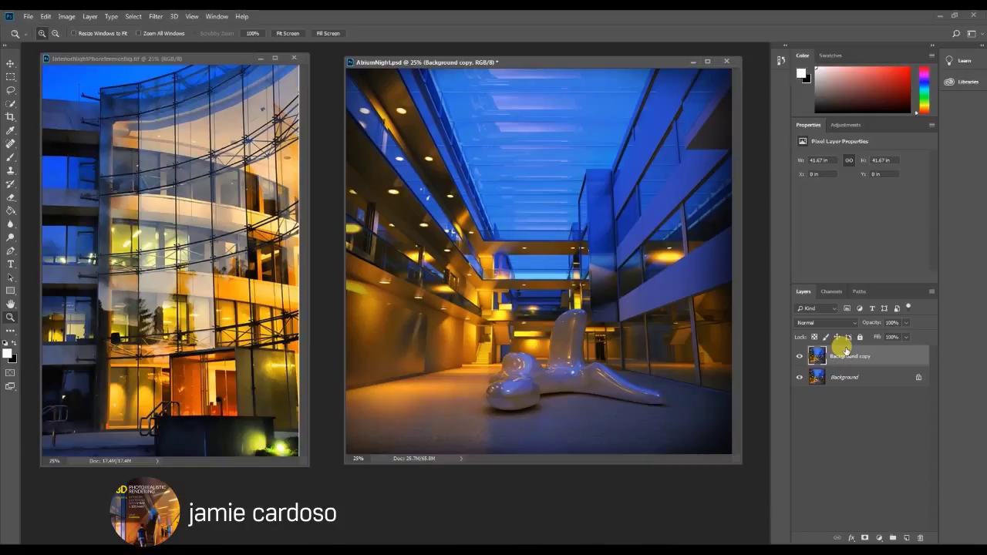
- Apply Filter > Blur > Lens Blur with the dof channel as depth map source
{"action": "left_click", "coordinate": [154, 16]}
{"action": "mouse_move", "coordinate": [203, 133]}
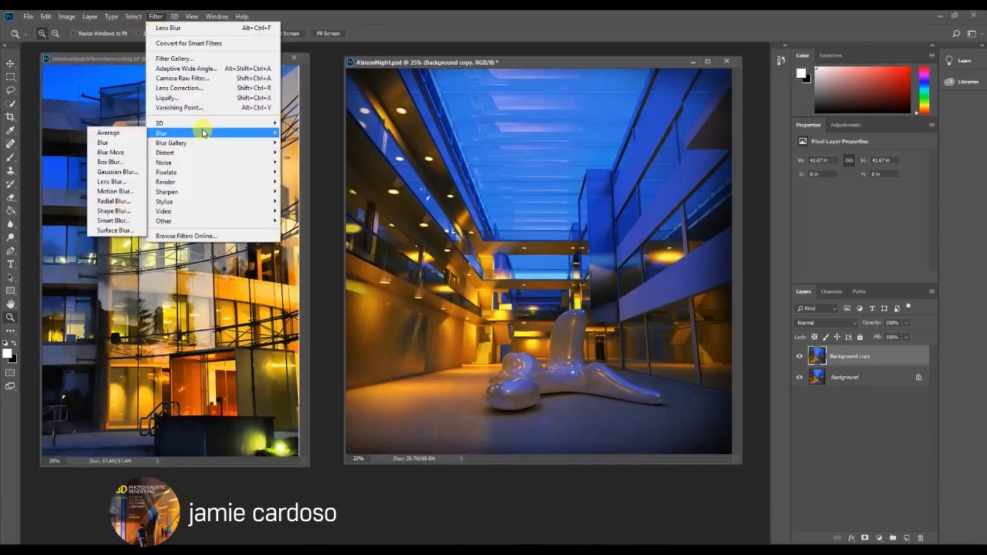
{"action": "left_click", "coordinate": [113, 182]}
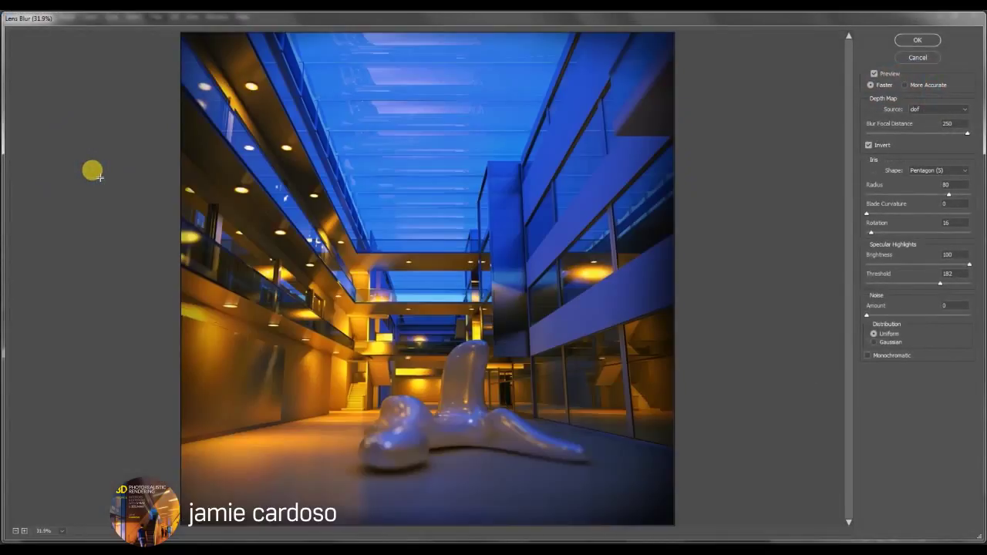
{"action": "left_click", "coordinate": [939, 110]}
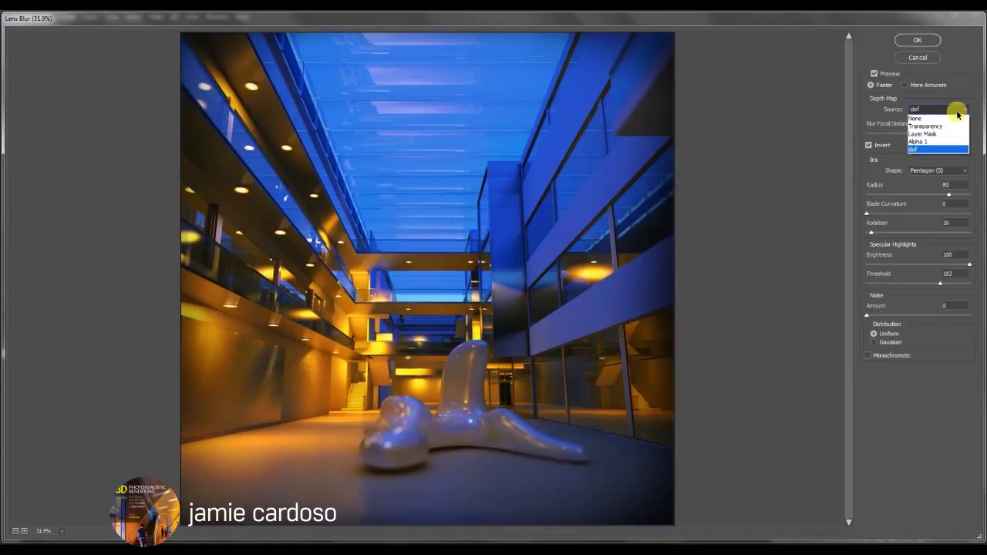
{"action": "left_click", "coordinate": [917, 150]}
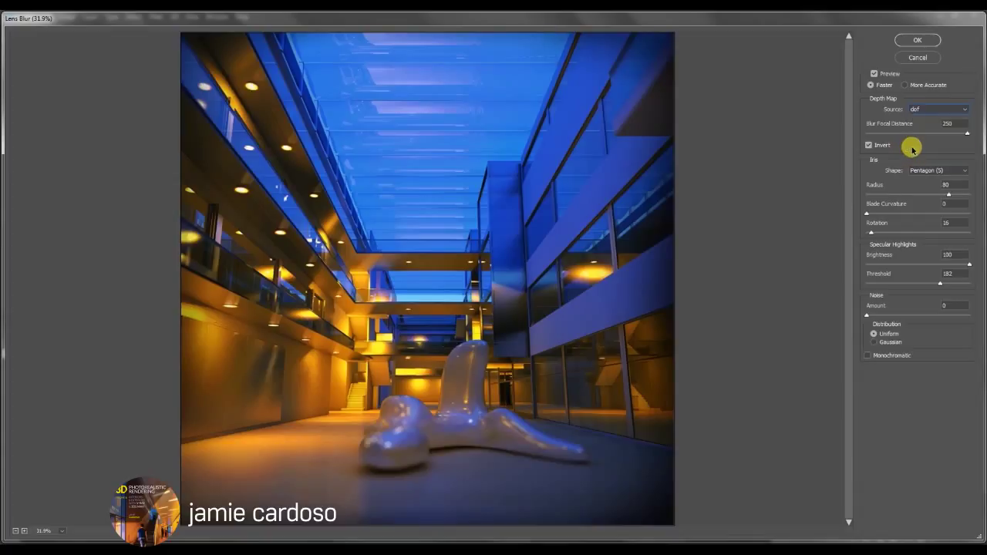
- Compare against depth map None, switch back to dof, and set blur focal distance to 31
{"action": "left_click", "coordinate": [928, 110]}
{"action": "left_click", "coordinate": [918, 118]}
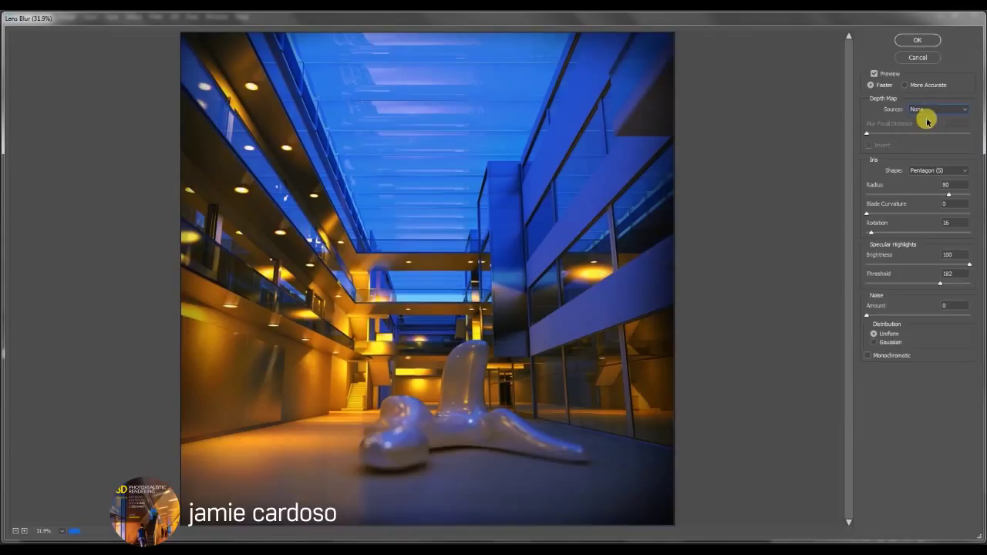
{"action": "left_click", "coordinate": [930, 113]}
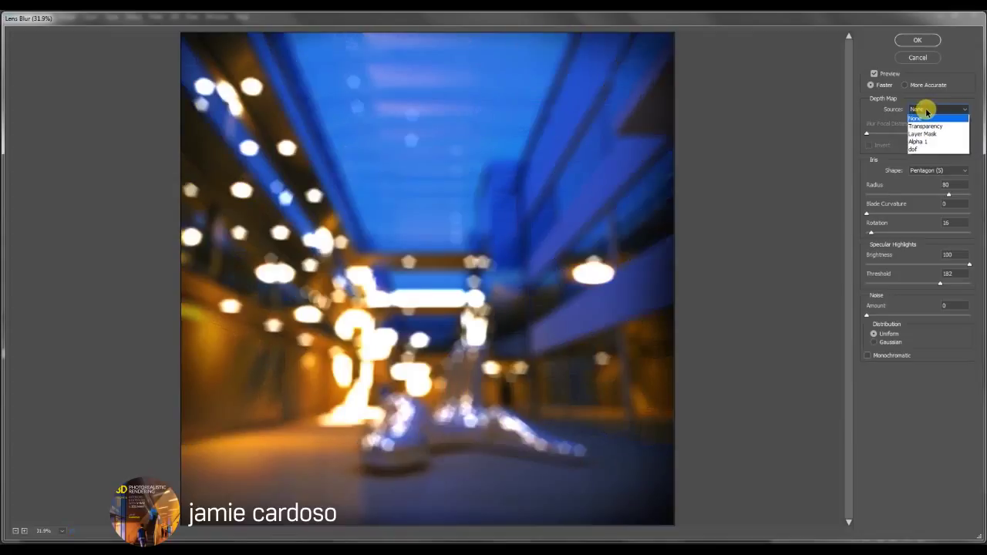
{"action": "left_click", "coordinate": [916, 152]}
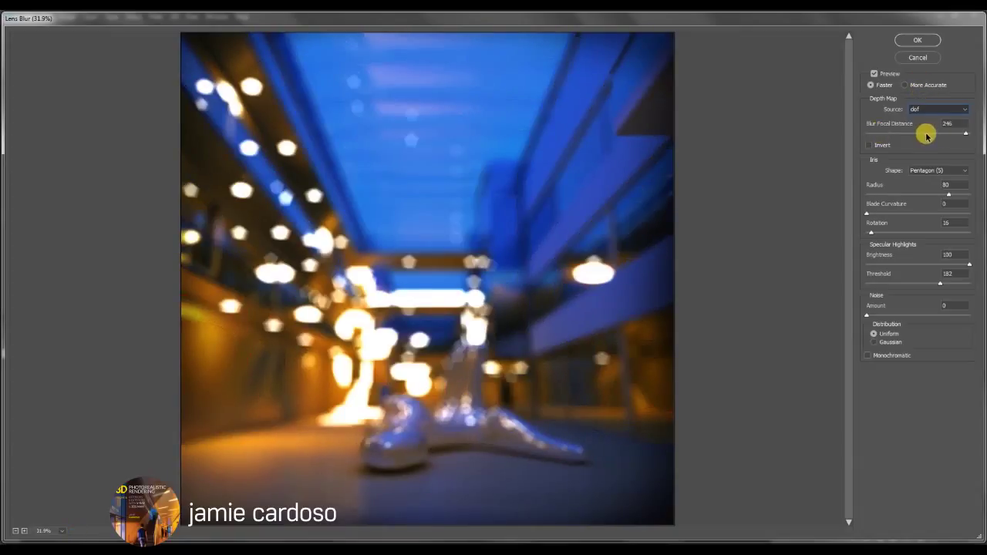
{"action": "left_click_drag", "start_coordinate": [965, 133], "coordinate": [886, 139]}
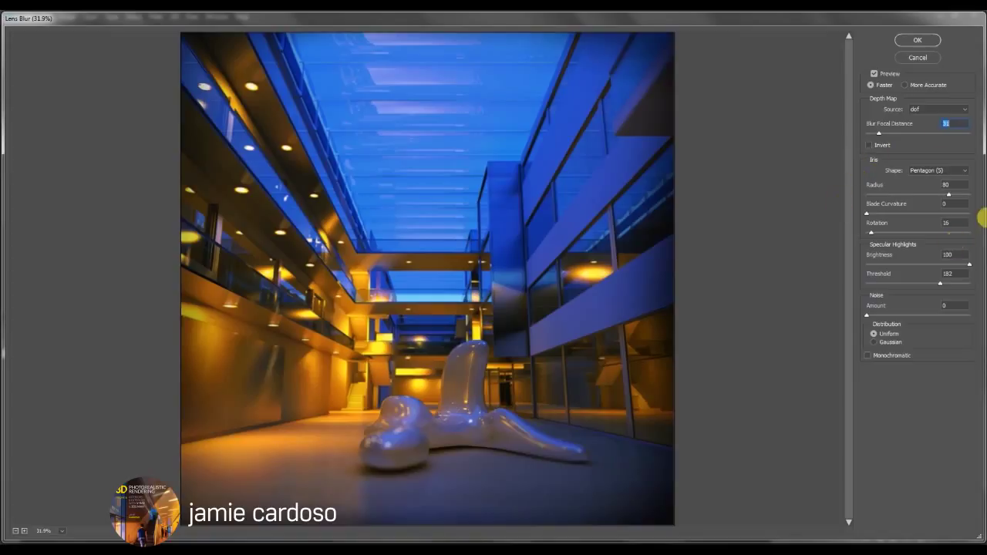
- Try the Triangle and Square iris shapes, then return the iris to Pentagon
{"action": "left_click", "coordinate": [950, 171]}
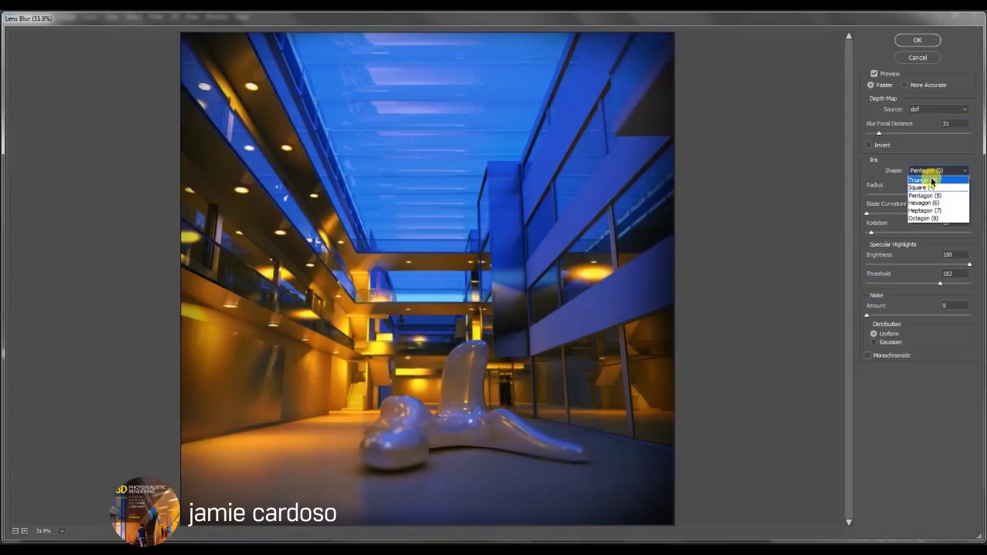
{"action": "left_click", "coordinate": [926, 180]}
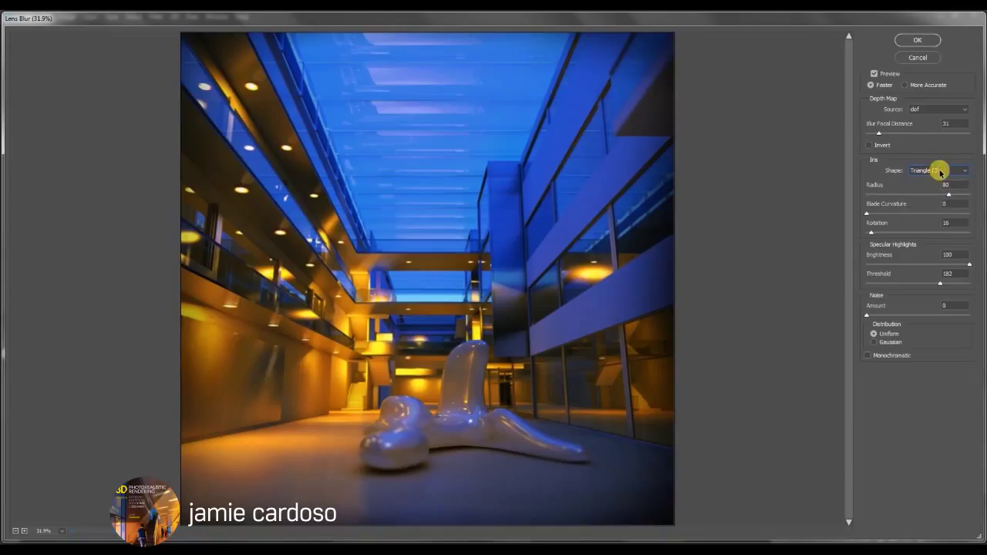
{"action": "left_click", "coordinate": [947, 172]}
{"action": "left_click", "coordinate": [924, 188]}
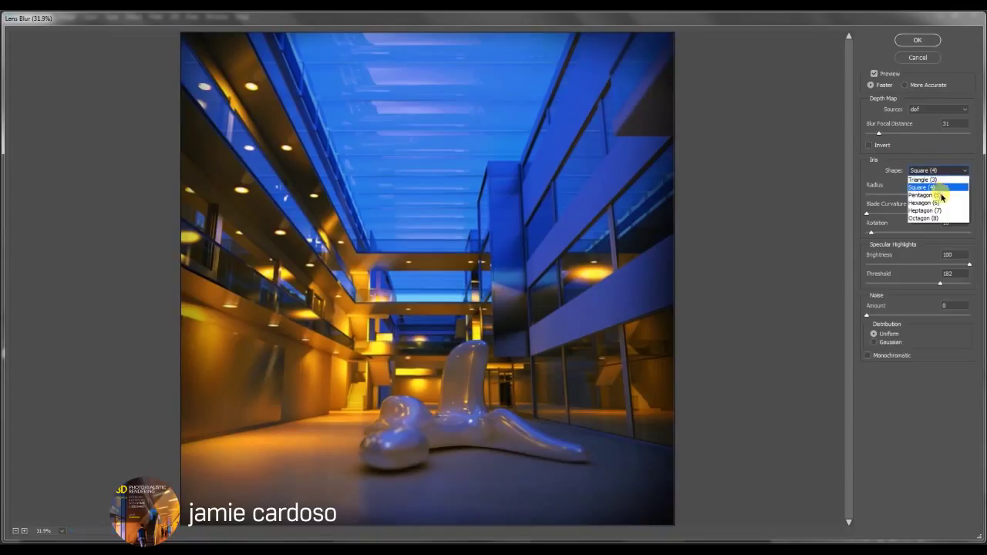
{"action": "left_click", "coordinate": [937, 171]}
{"action": "left_click", "coordinate": [940, 196]}
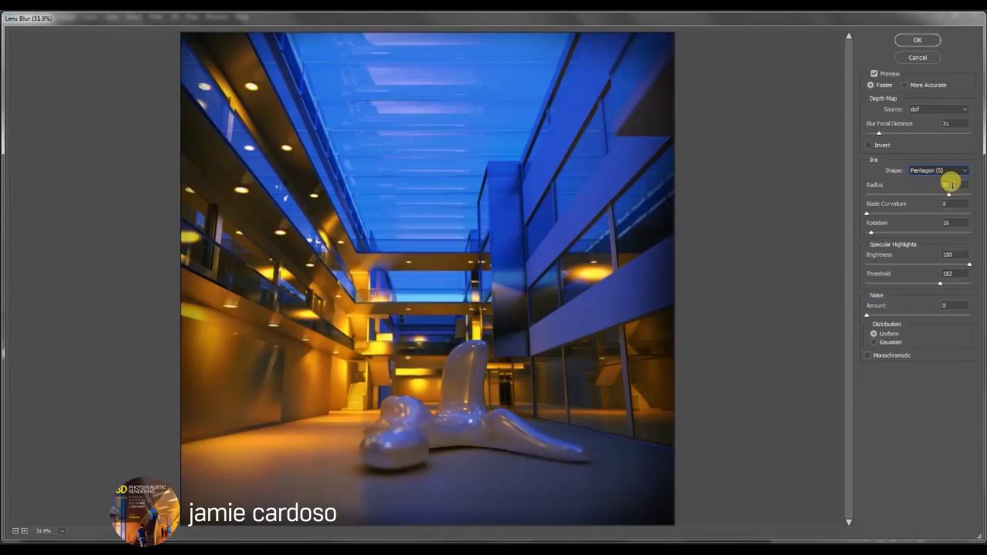
- Set iris radius to 93, rotation to 31 and blade curvature to 0
{"action": "left_click", "coordinate": [907, 195]}
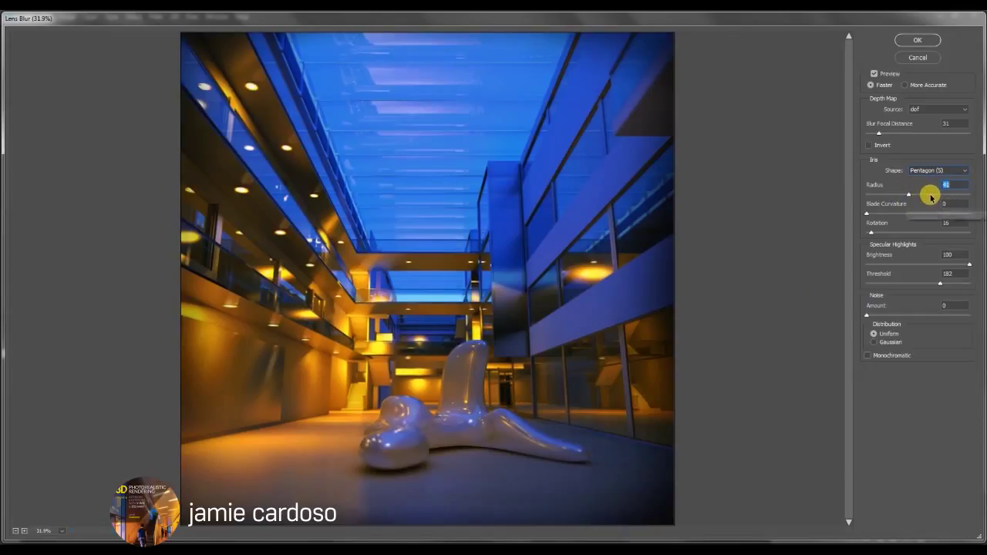
{"action": "left_click", "coordinate": [962, 195]}
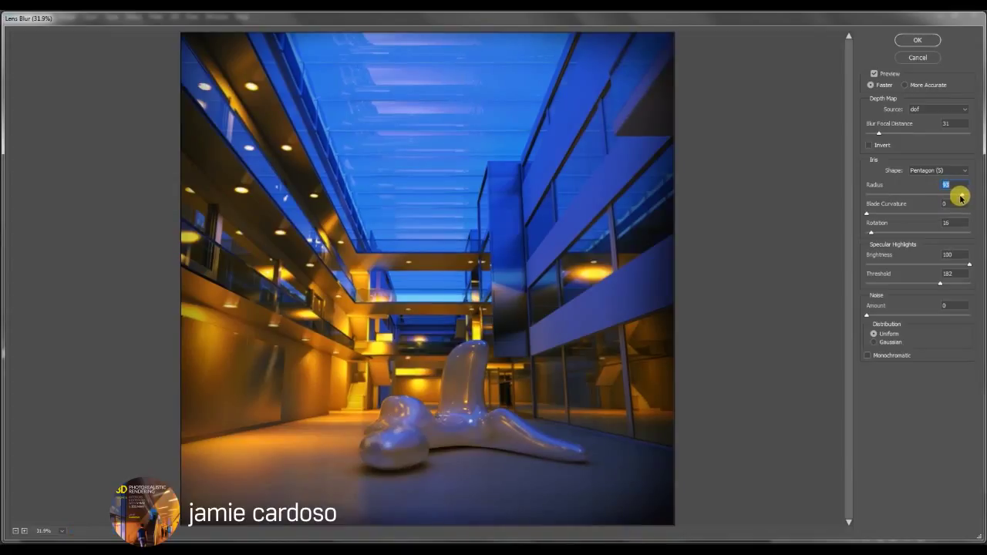
{"action": "left_click", "coordinate": [875, 231]}
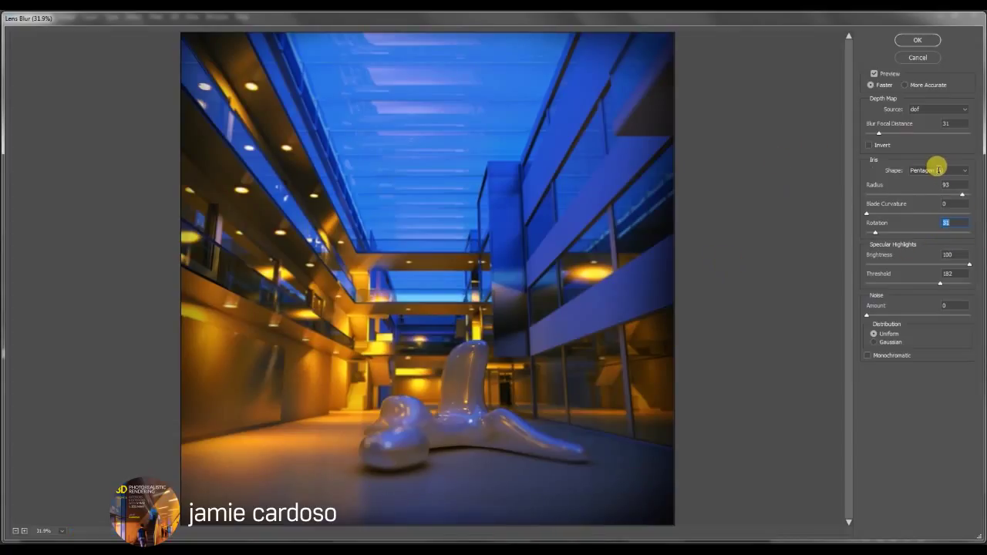
{"action": "key", "text": "shift+Tab"}
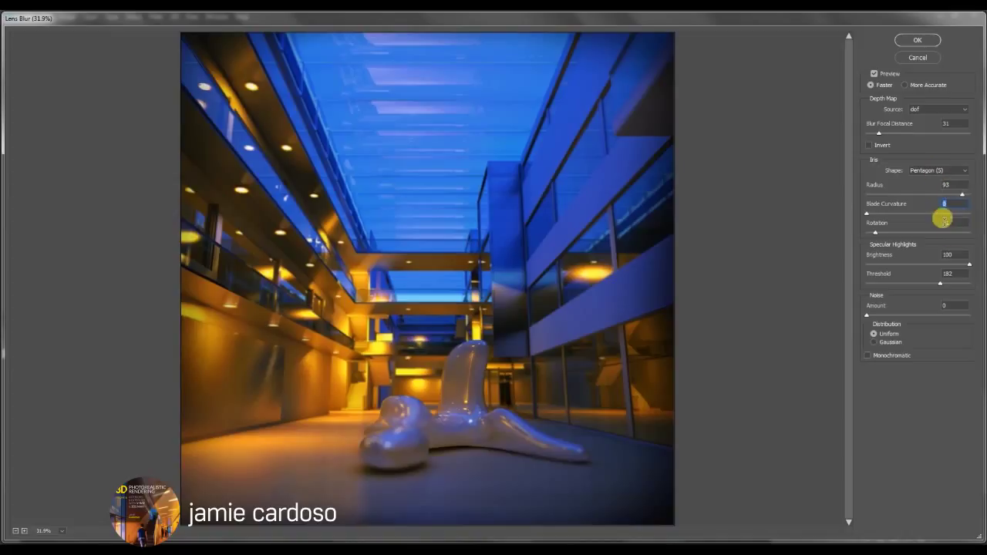
{"action": "left_click_drag", "start_coordinate": [870, 208], "coordinate": [889, 216]}
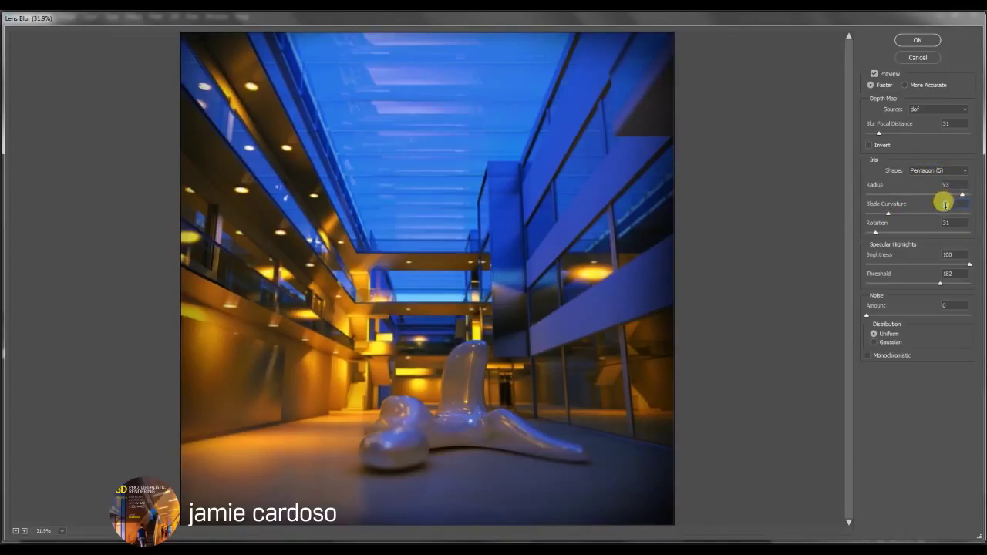
{"action": "double_click", "coordinate": [946, 203]}
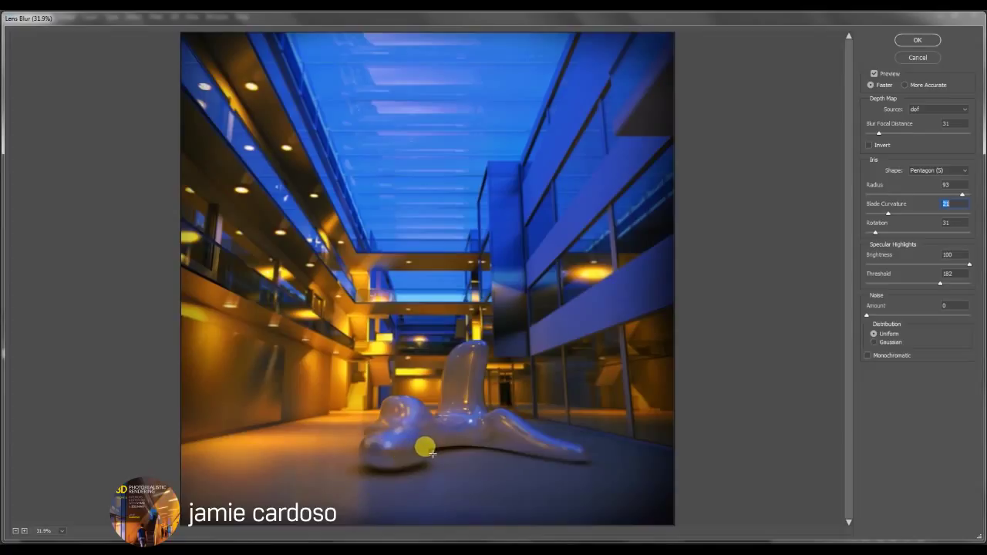
{"action": "left_click_drag", "start_coordinate": [888, 213], "coordinate": [850, 211]}
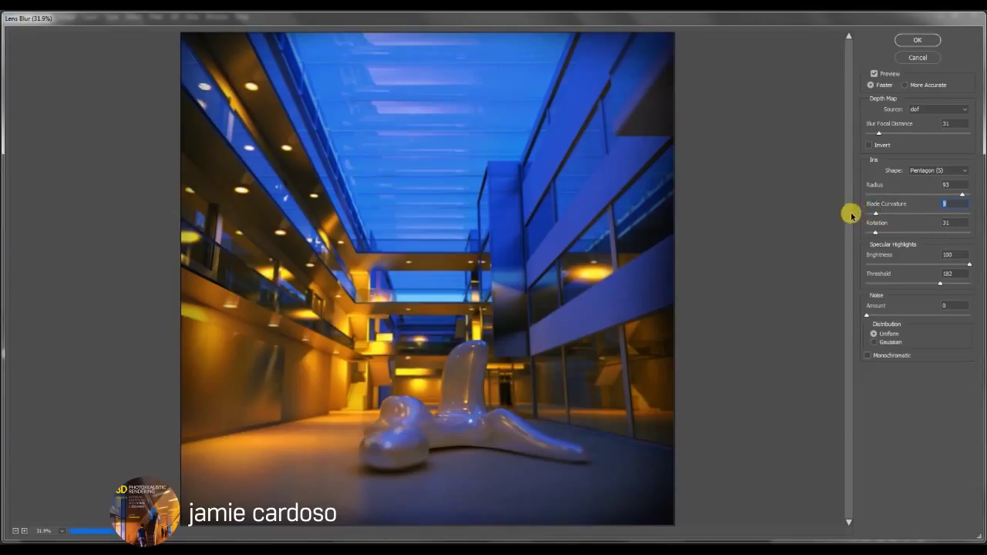
{"action": "type", "text": "0"}
{"action": "key", "text": "Tab"}
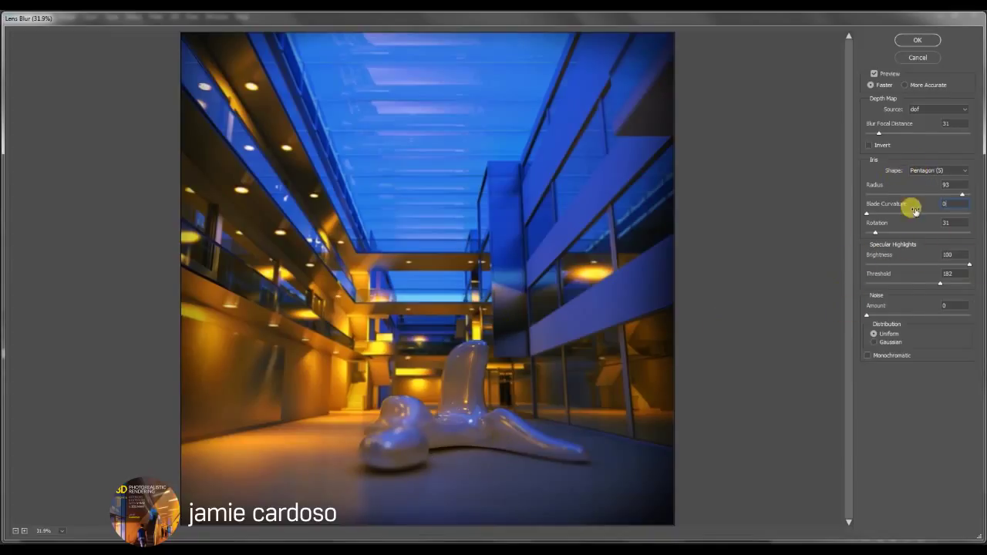
- Try several specular highlight threshold values, settling on 191
{"action": "left_click", "coordinate": [970, 265]}
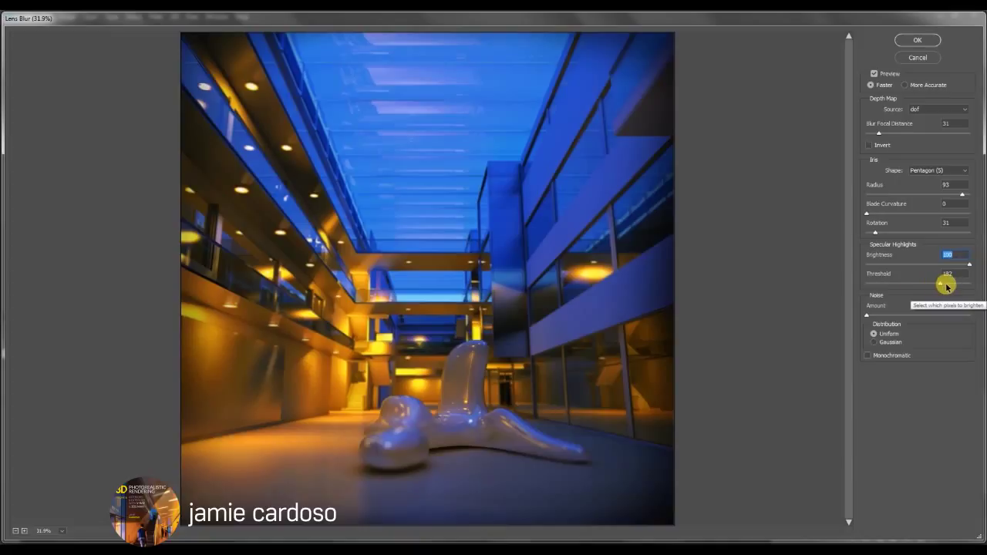
{"action": "left_click_drag", "start_coordinate": [943, 284], "coordinate": [959, 288]}
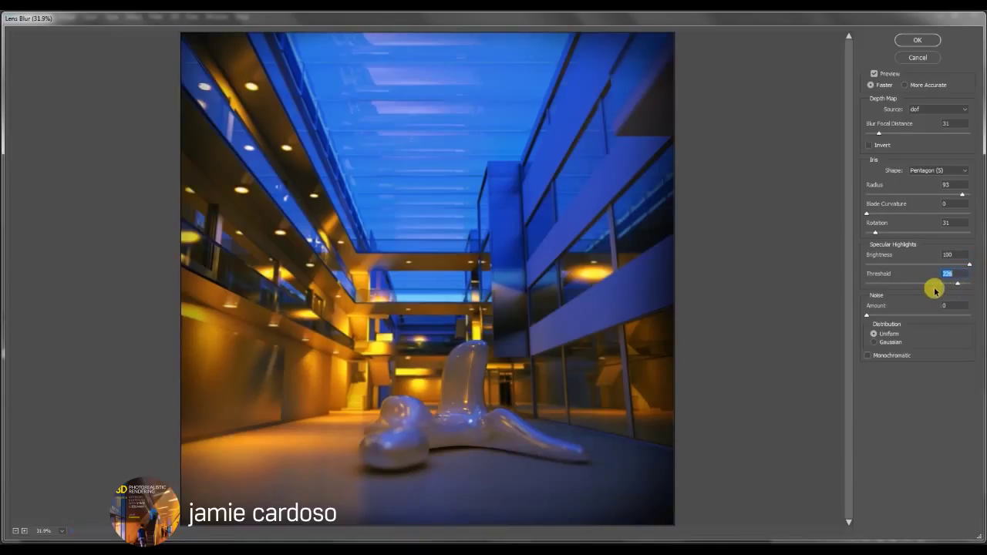
{"action": "left_click_drag", "start_coordinate": [957, 286], "coordinate": [966, 283]}
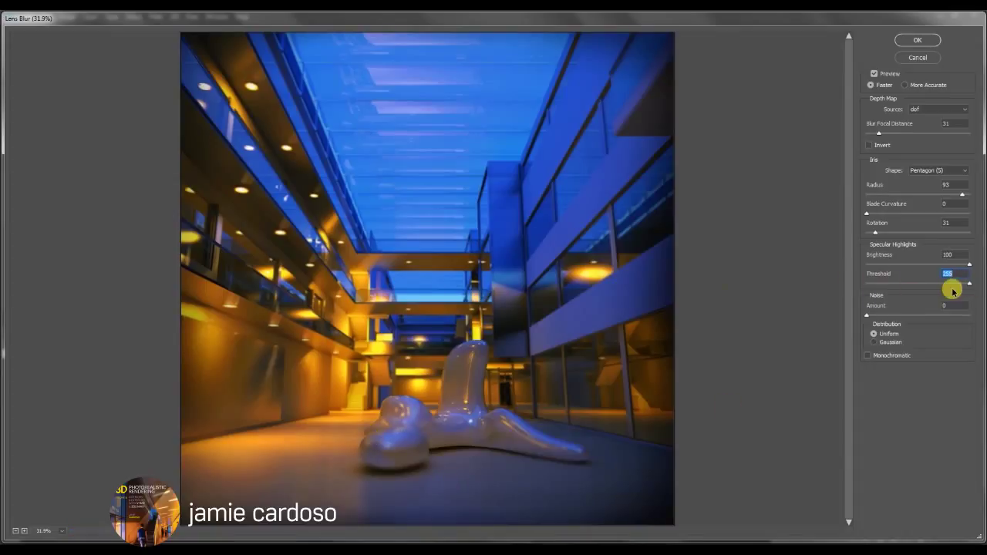
{"action": "left_click", "coordinate": [947, 287]}
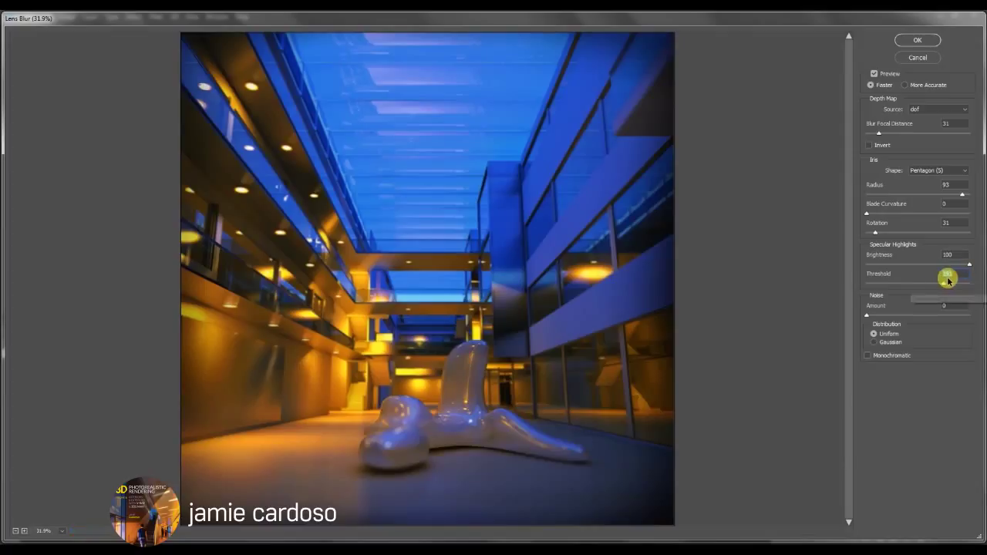
{"action": "left_click", "coordinate": [949, 270]}
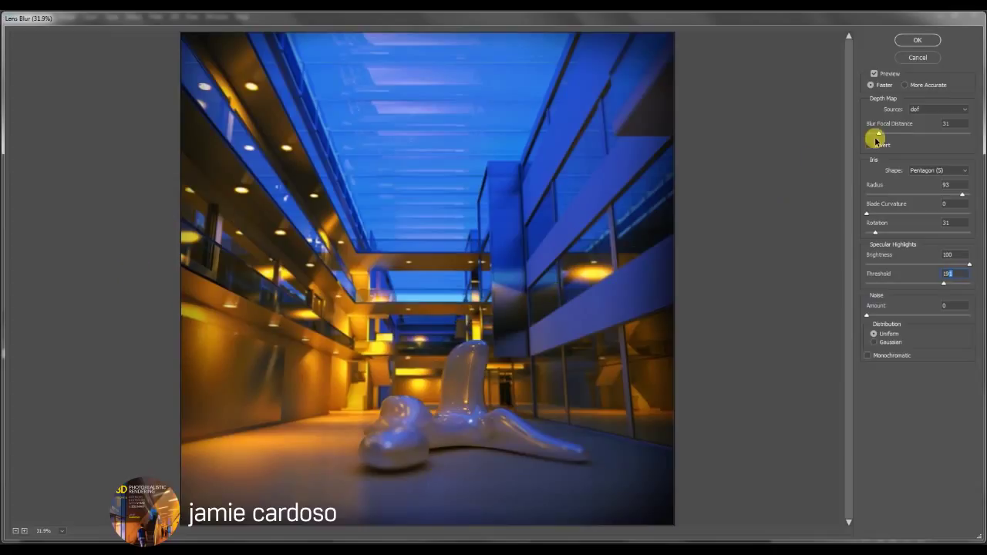
- Lower the blur focal distance to 22 and compare it with the Z-depth render in 3ds Max
{"action": "left_click_drag", "start_coordinate": [878, 134], "coordinate": [960, 133]}
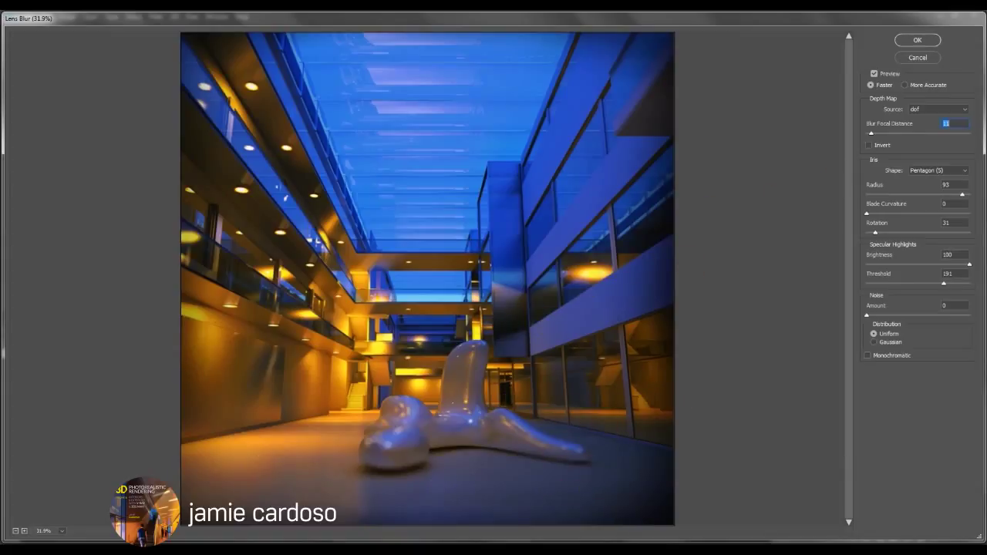
{"action": "mouse_move", "coordinate": [594, 544]}
{"action": "left_click", "coordinate": [623, 515]}
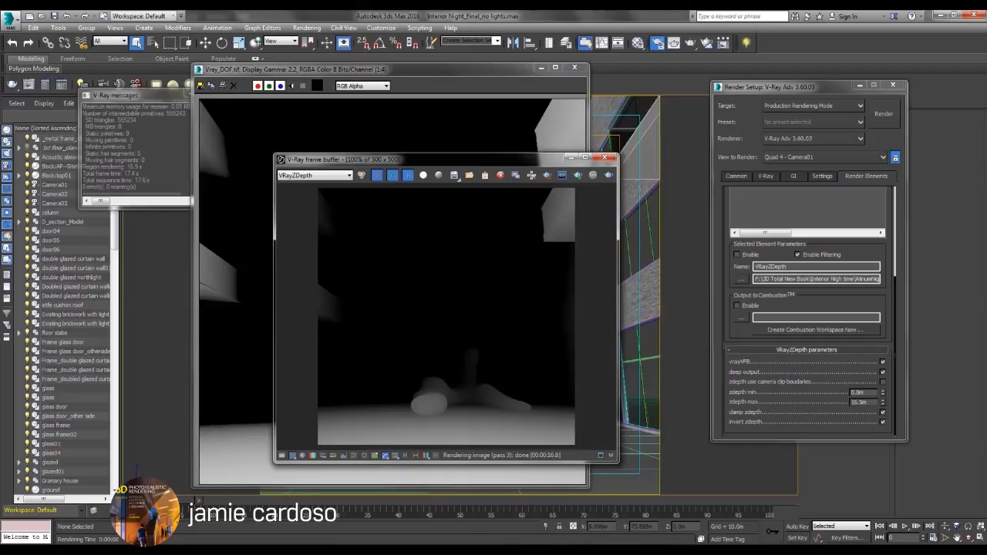
{"action": "left_click", "coordinate": [562, 511]}
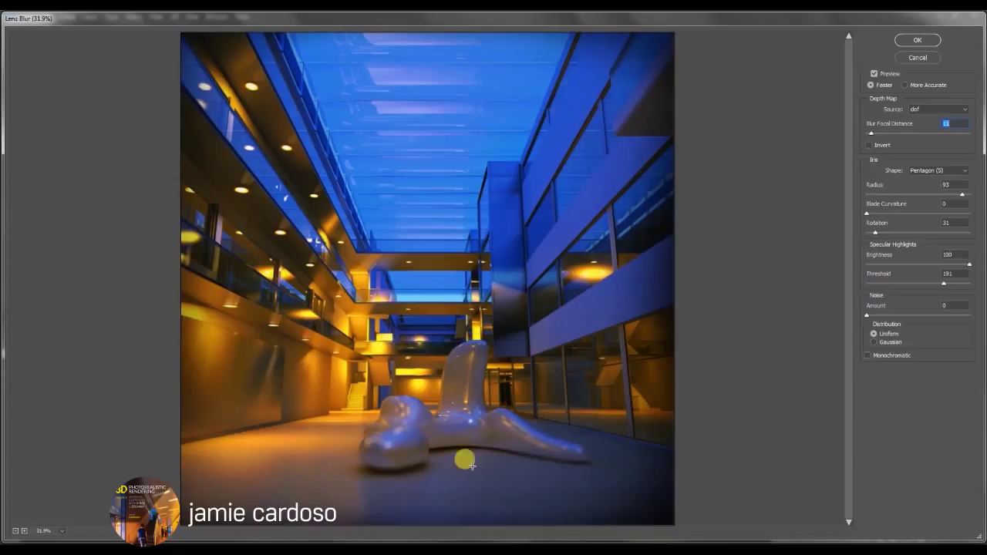
- Set blur focal distance to 10 and apply Lens Blur to the Background copy layer
{"action": "left_click", "coordinate": [947, 123]}
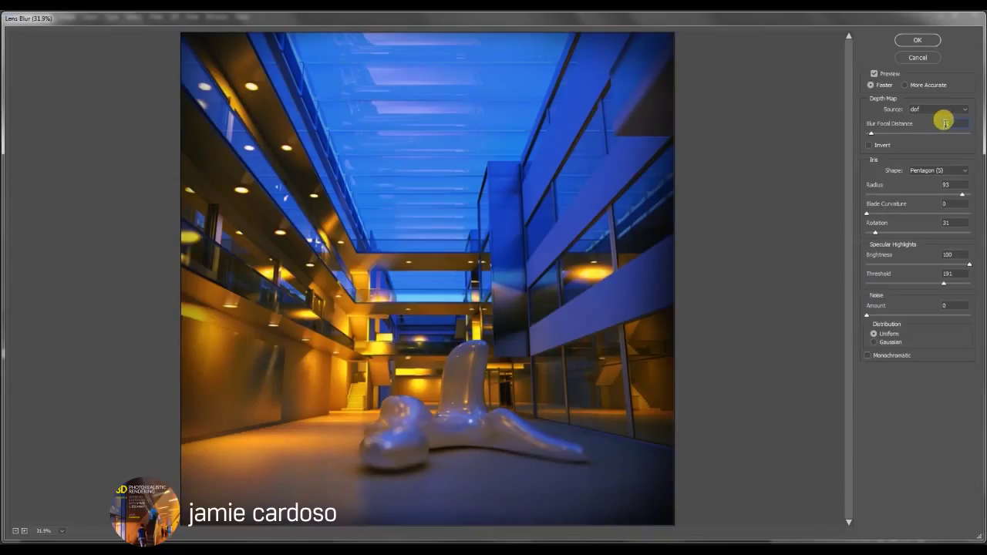
{"action": "double_click", "coordinate": [953, 122]}
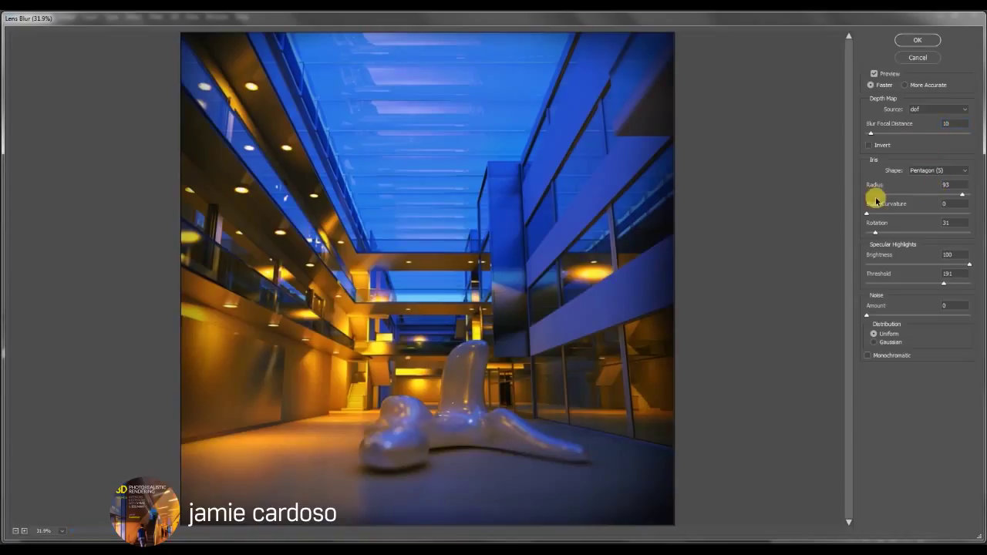
{"action": "left_click", "coordinate": [870, 135]}
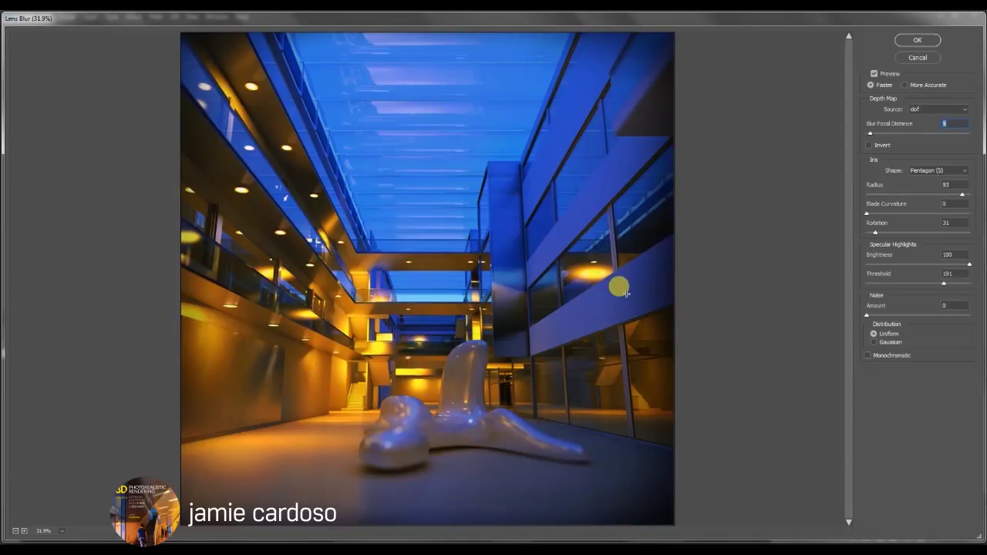
{"action": "left_click", "coordinate": [921, 43]}
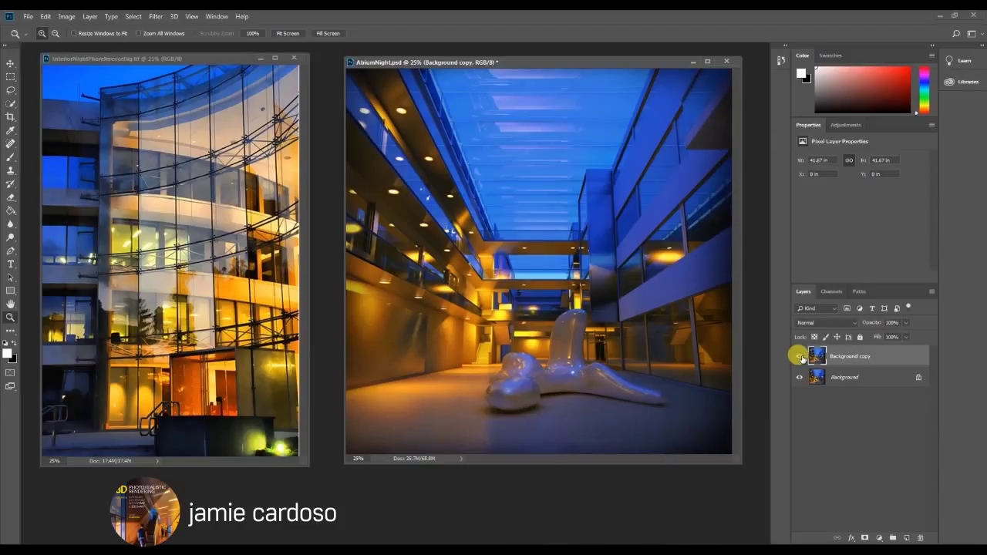
{"action": "left_click", "coordinate": [801, 357]}
{"action": "left_click", "coordinate": [801, 357]}
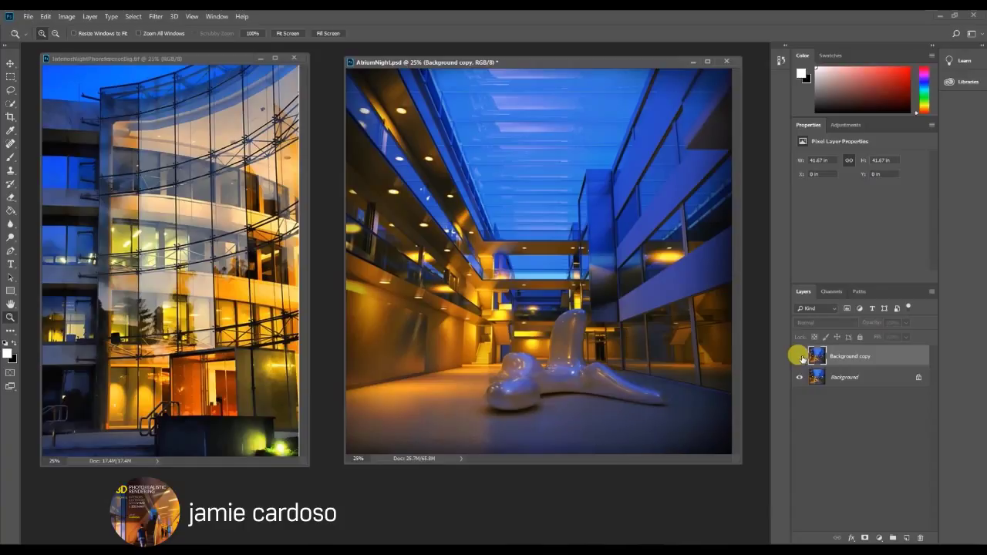
{"action": "left_click", "coordinate": [799, 357]}
{"action": "left_click", "coordinate": [799, 356]}
{"action": "left_click", "coordinate": [799, 356]}
{"action": "left_click", "coordinate": [799, 357]}
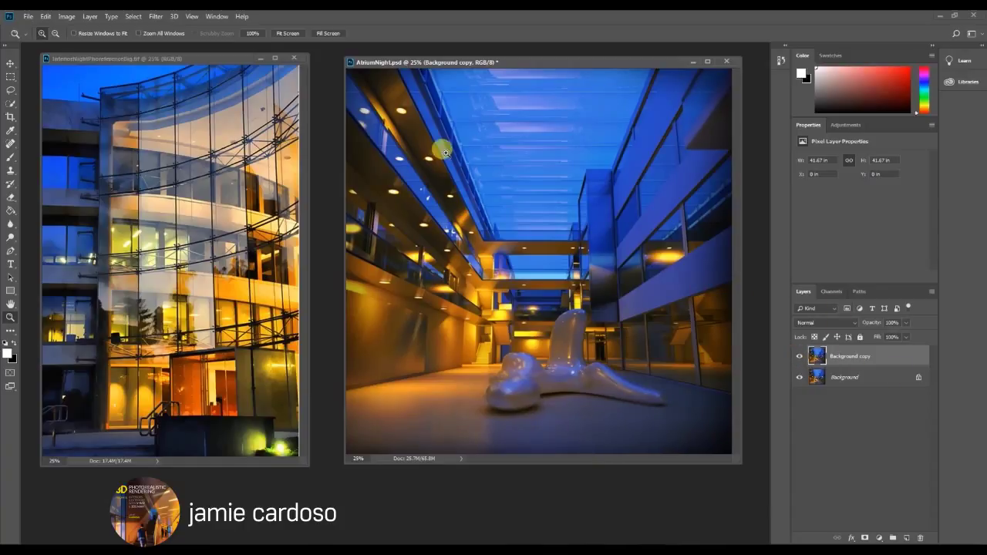
{"action": "left_click_drag", "start_coordinate": [412, 73], "coordinate": [390, 73]}
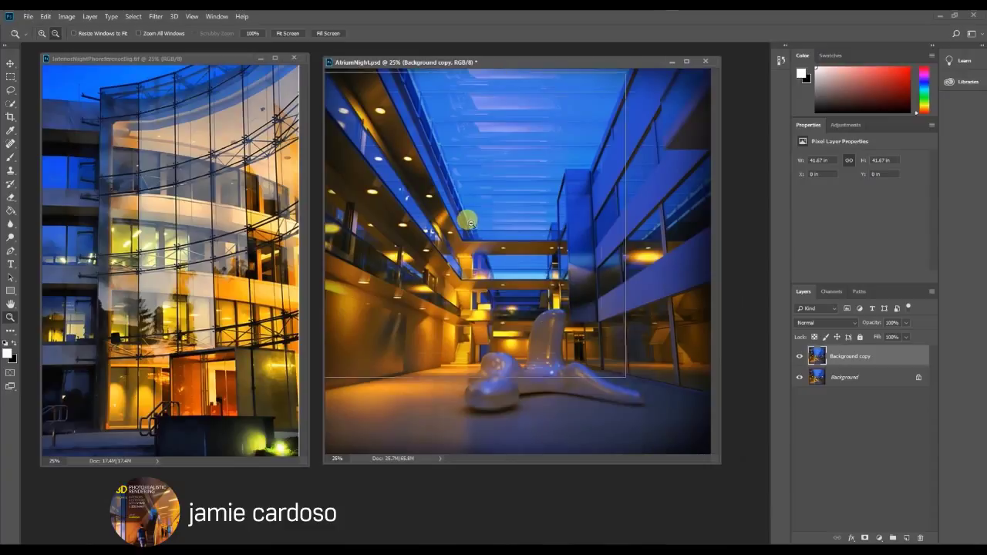
{"action": "left_click", "coordinate": [471, 223], "text": "alt"}
{"action": "left_click", "coordinate": [439, 214]}
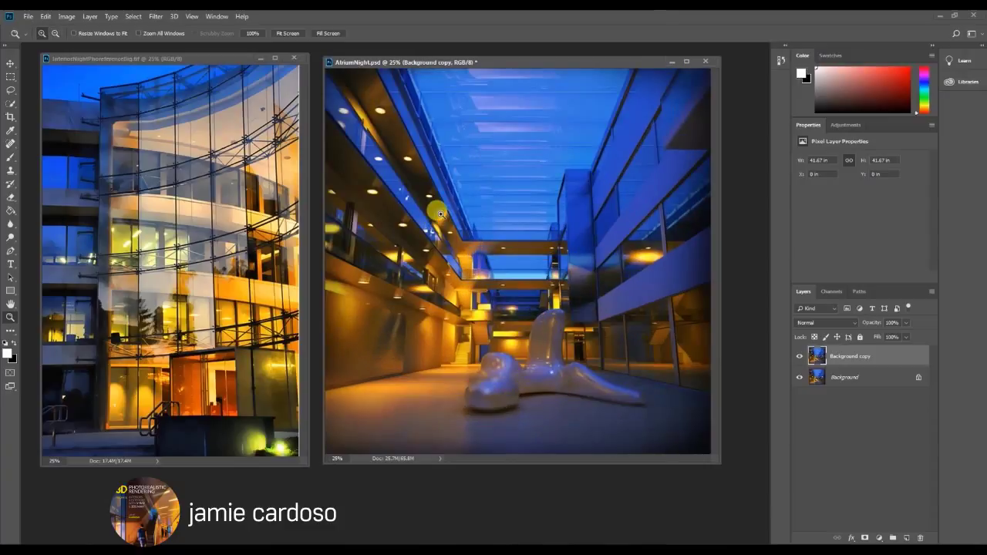